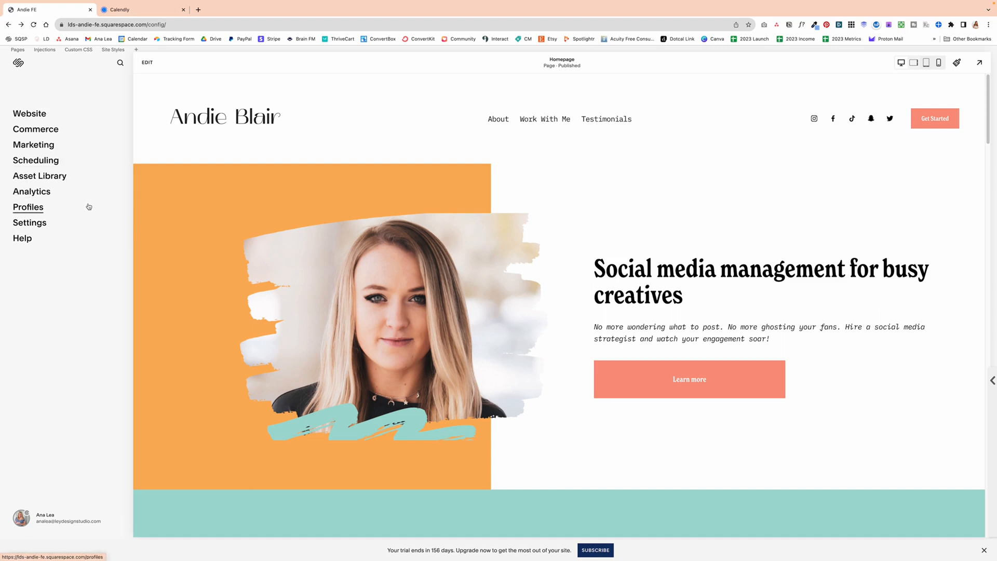
# Step: Give the scheduling page a custom web address based on the account name
pyautogui.click(44, 163)
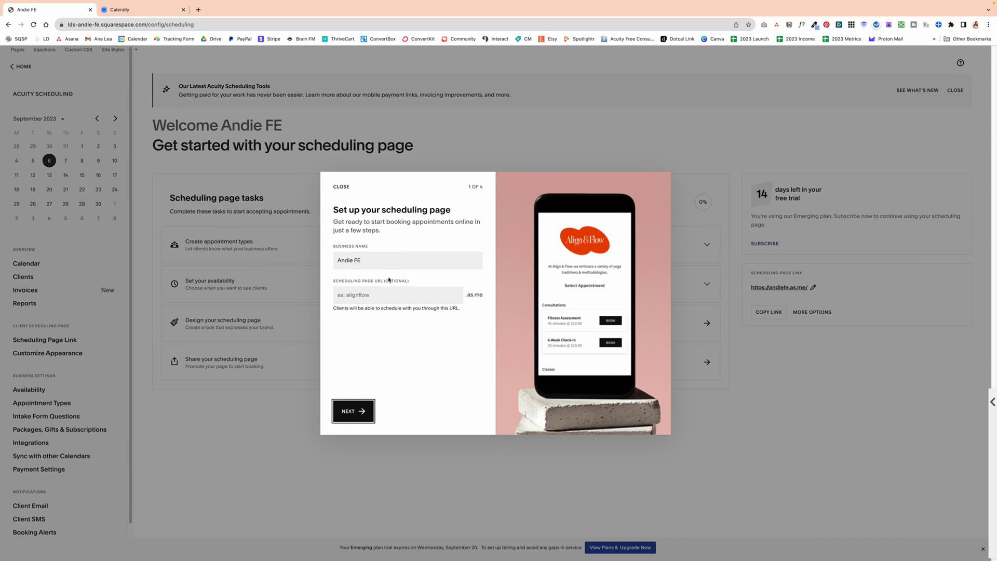
pyautogui.click(379, 294)
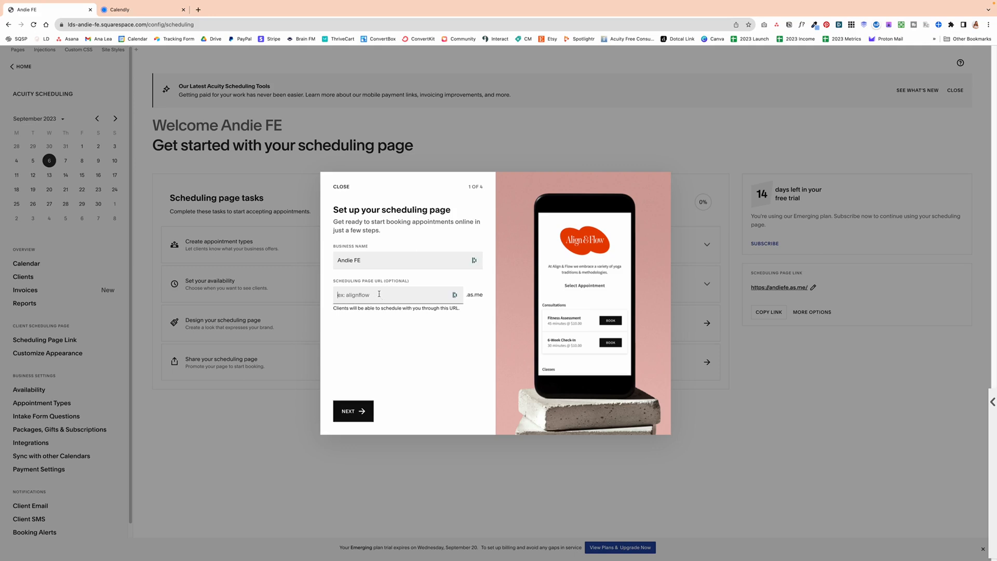
pyautogui.write('andieblair')
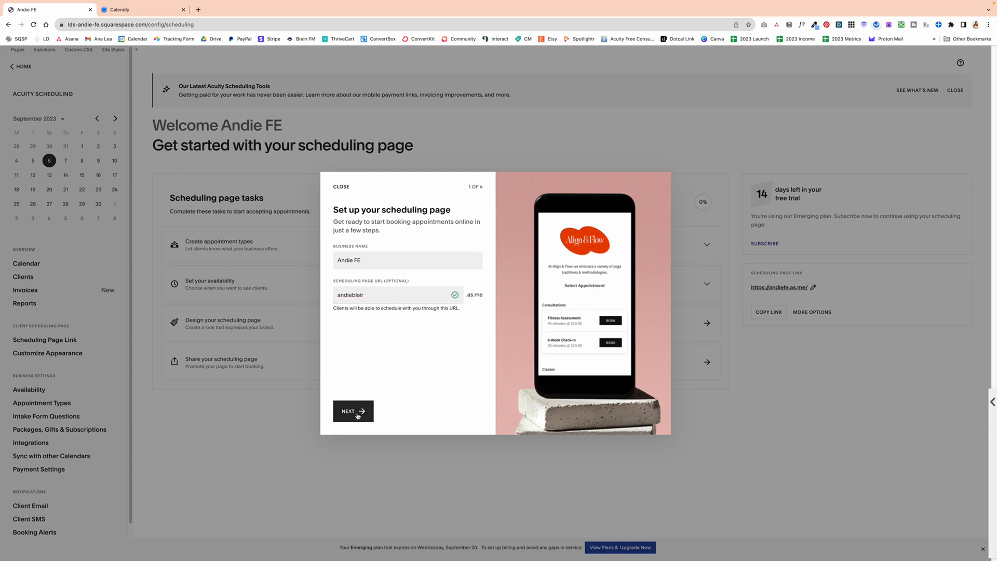
# Step: Create an appointment type named 'Free Consultation' lasting 30 minutes
pyautogui.click(357, 413)
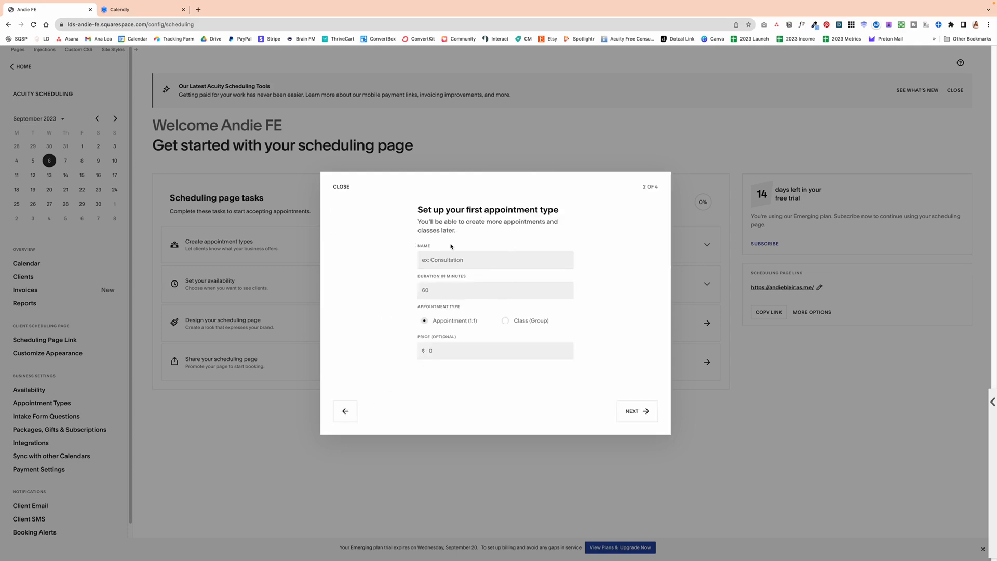
pyautogui.click(489, 258)
pyautogui.write('Free Consultation')
pyautogui.click(528, 291)
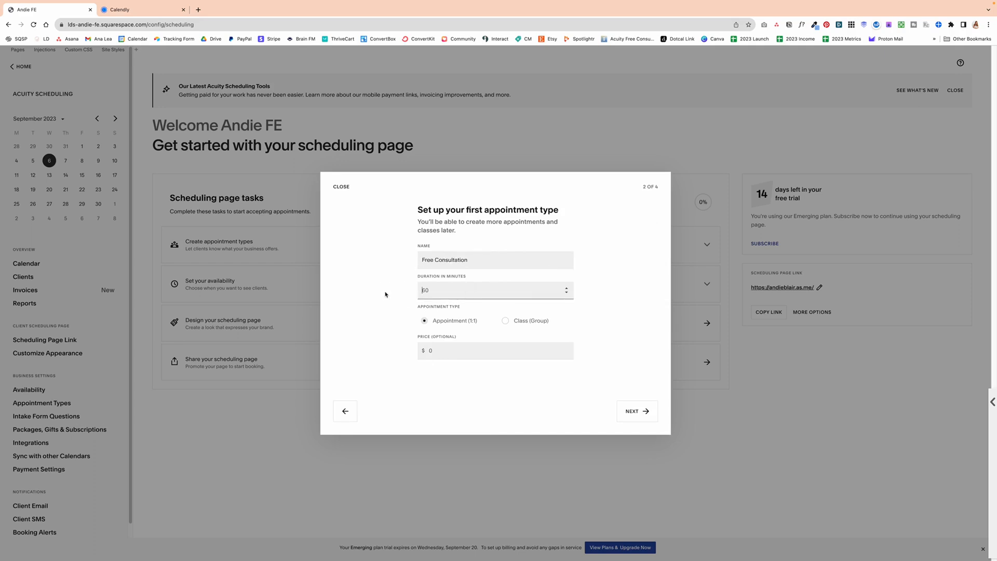
pyautogui.write('30')
# Step: Save the Free Consultation appointment type and move on to availability
pyautogui.click(632, 414)
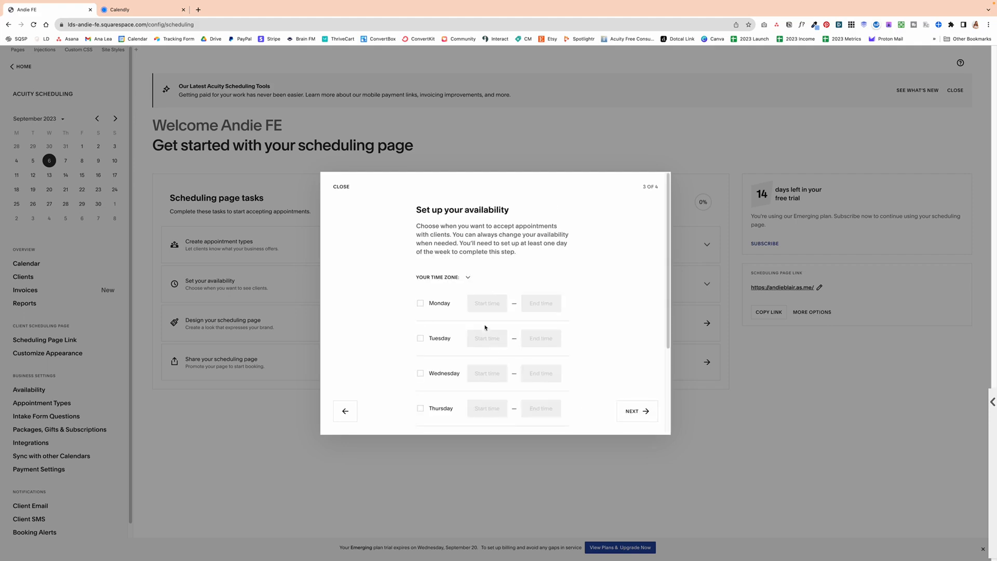
pyautogui.scroll(-1, 605, 291)
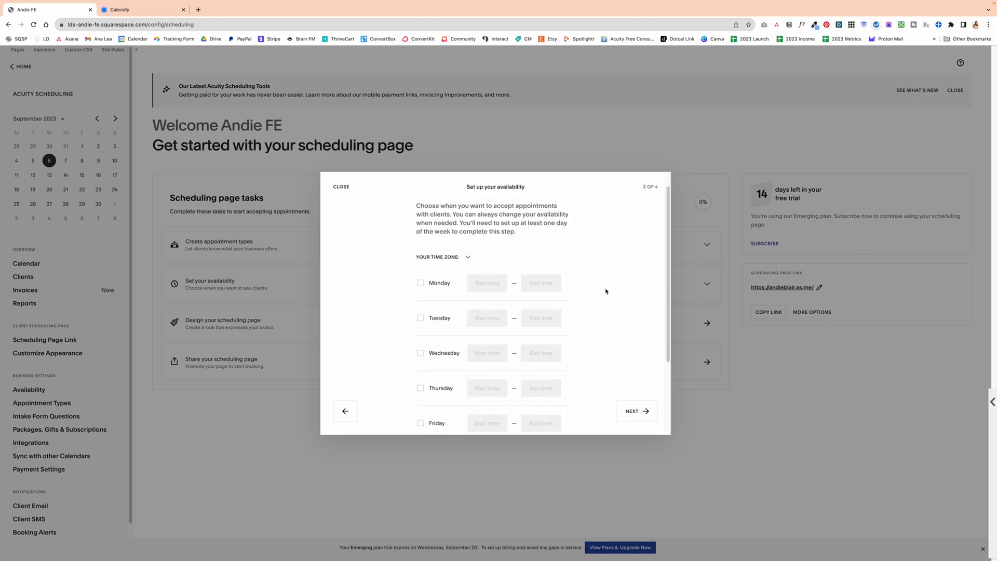
pyautogui.scroll(-1, 510, 271)
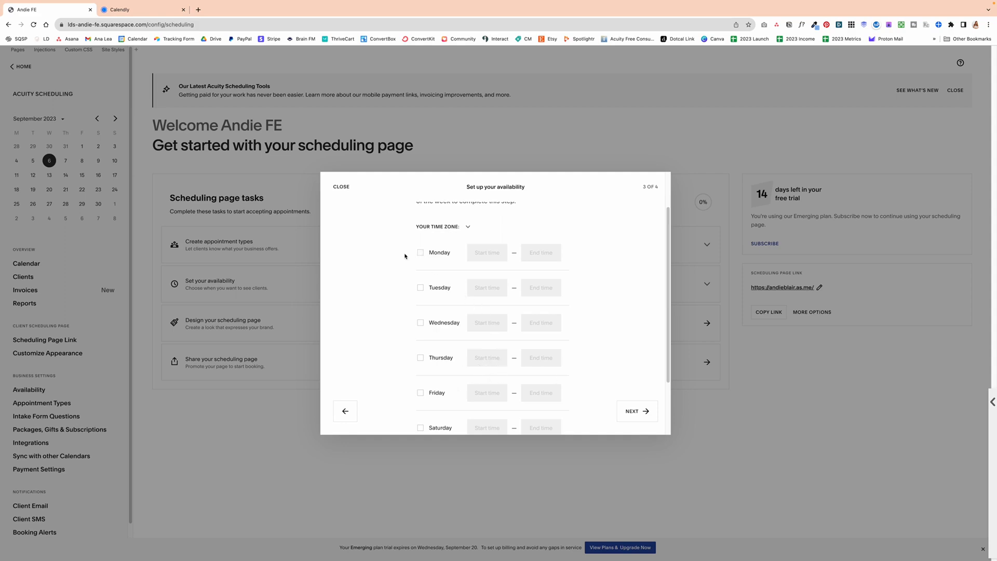
# Step: Enable Tuesdays from 9:00 AM to 5:00 PM and continue to the payments step
pyautogui.click(420, 289)
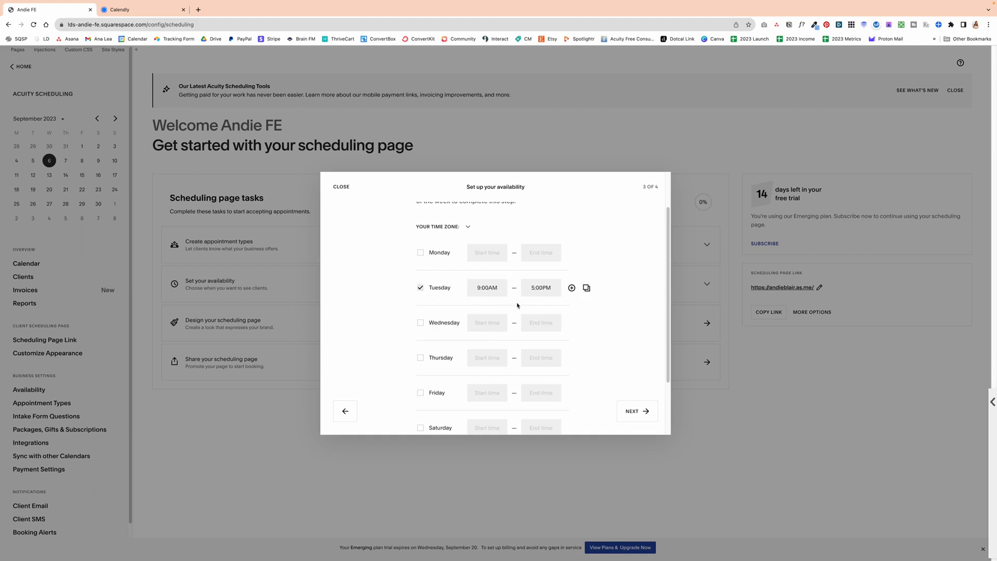
pyautogui.click(572, 288)
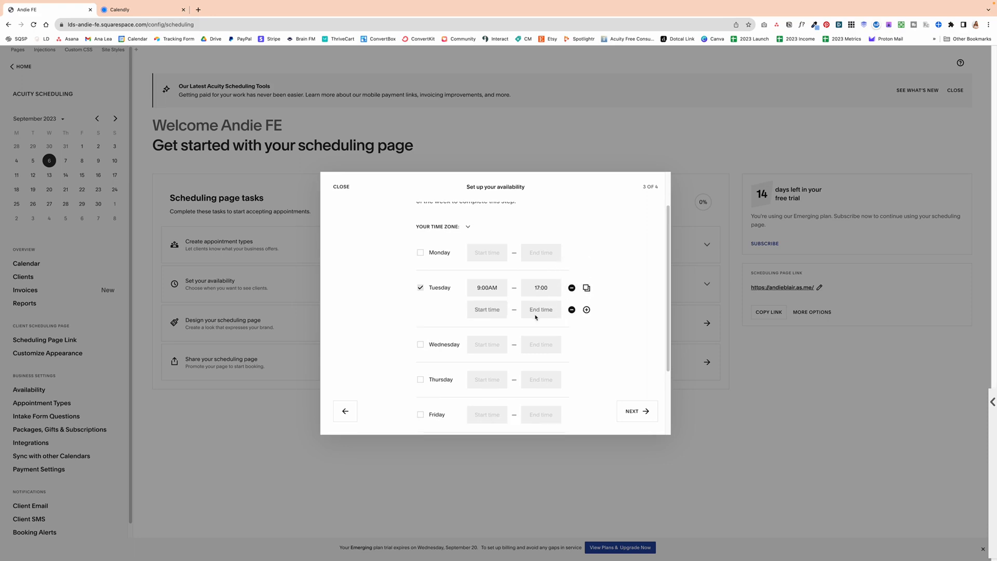
pyautogui.click(572, 309)
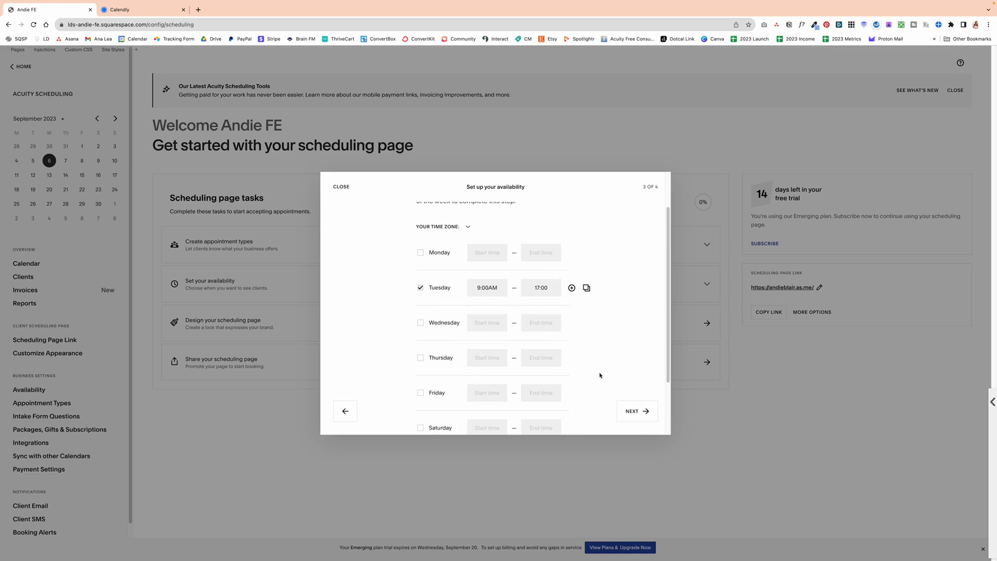
pyautogui.click(639, 414)
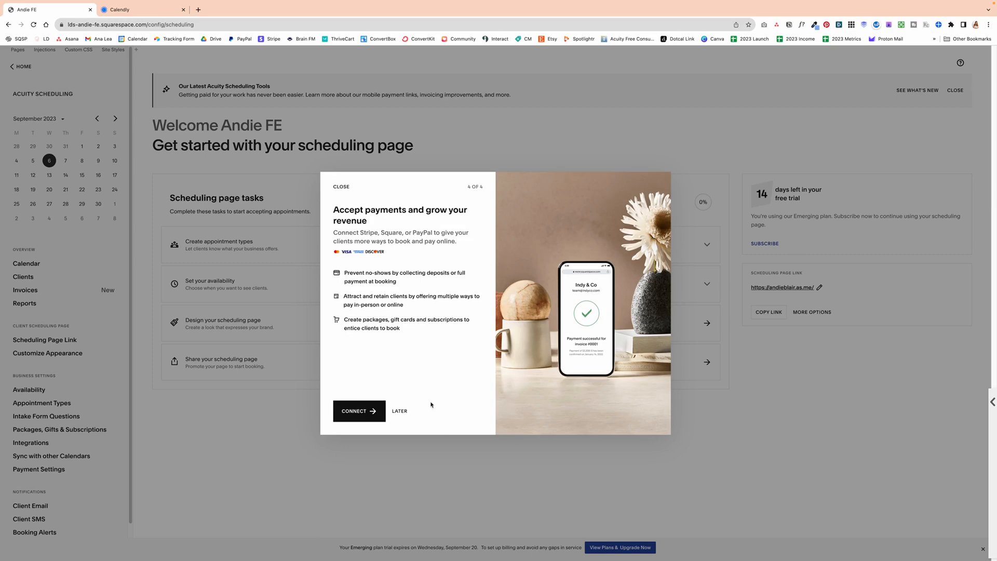
# Step: Skip payment setup and preview the public booking page's Free Consultation time slots
pyautogui.click(402, 411)
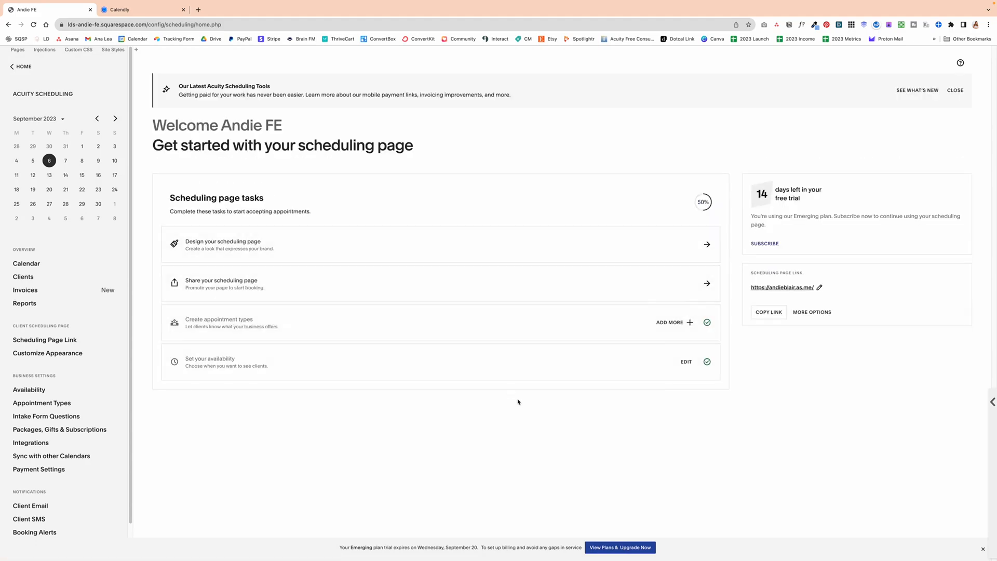
pyautogui.click(800, 288)
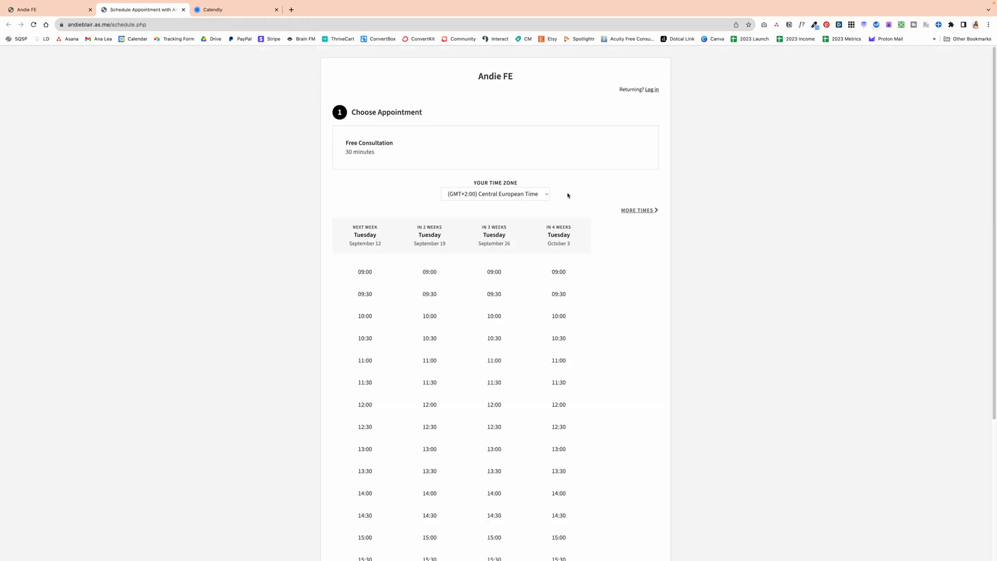
pyautogui.scroll(-3, 595, 314)
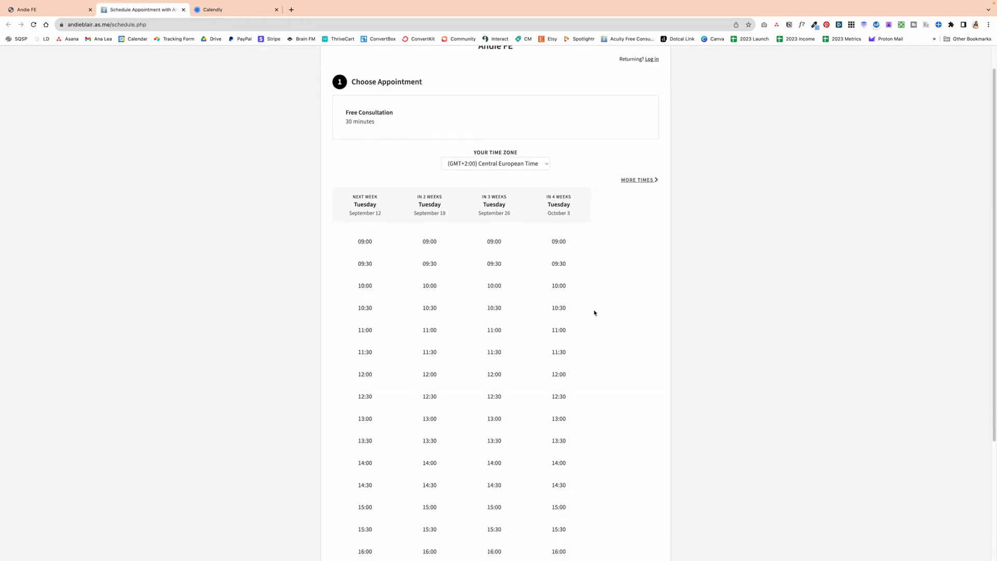
pyautogui.scroll(-2, 526, 315)
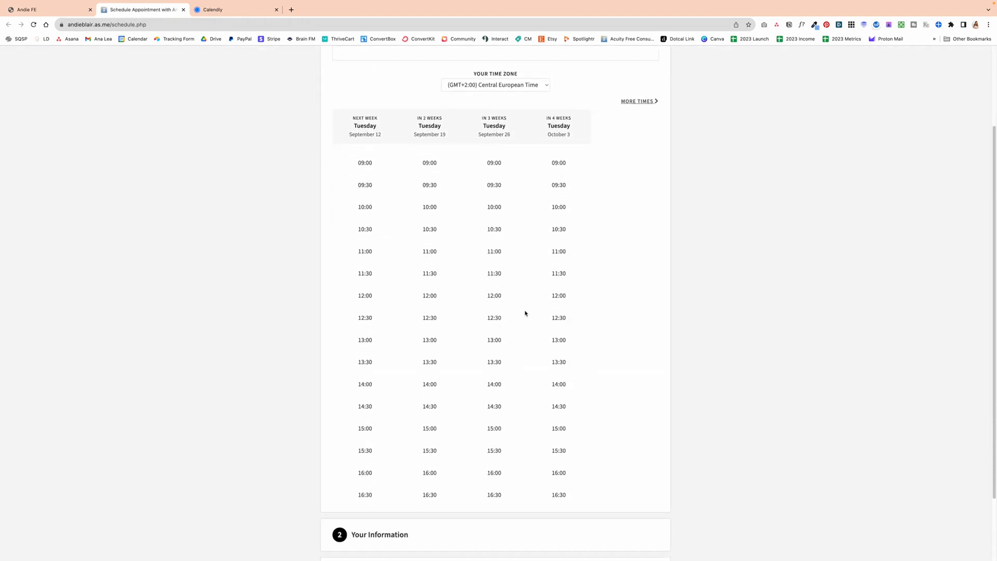
pyautogui.scroll(4, 549, 198)
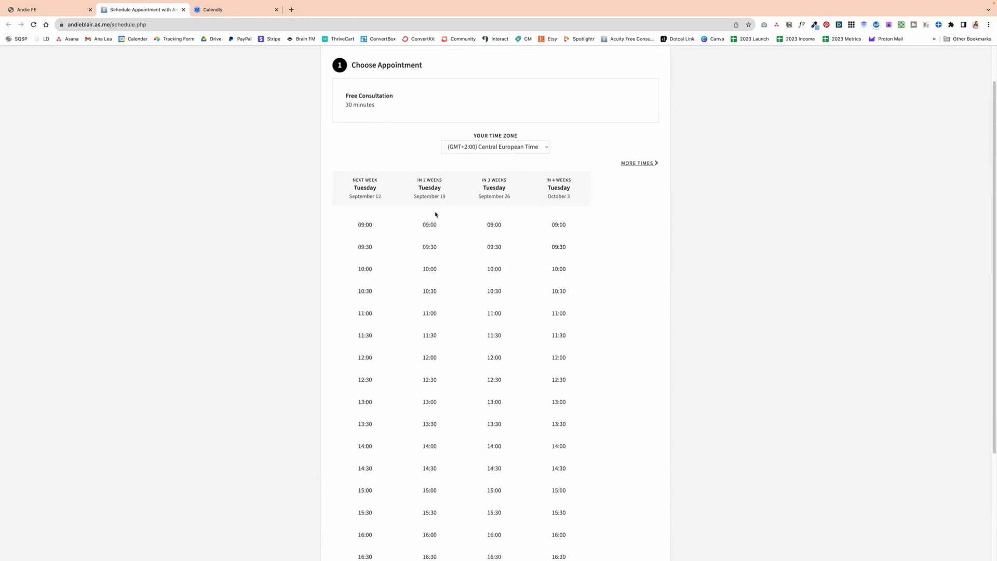
# Step: Point out the Tuesday columns across the upcoming weeks, then close the preview
pyautogui.moveTo(354, 189); pyautogui.dragTo(385, 189)
pyautogui.click(419, 189)
pyautogui.doubleClick(420, 189)
pyautogui.scroll(-3, 544, 293)
pyautogui.scroll(-2, 544, 294)
pyautogui.scroll(5, 545, 294)
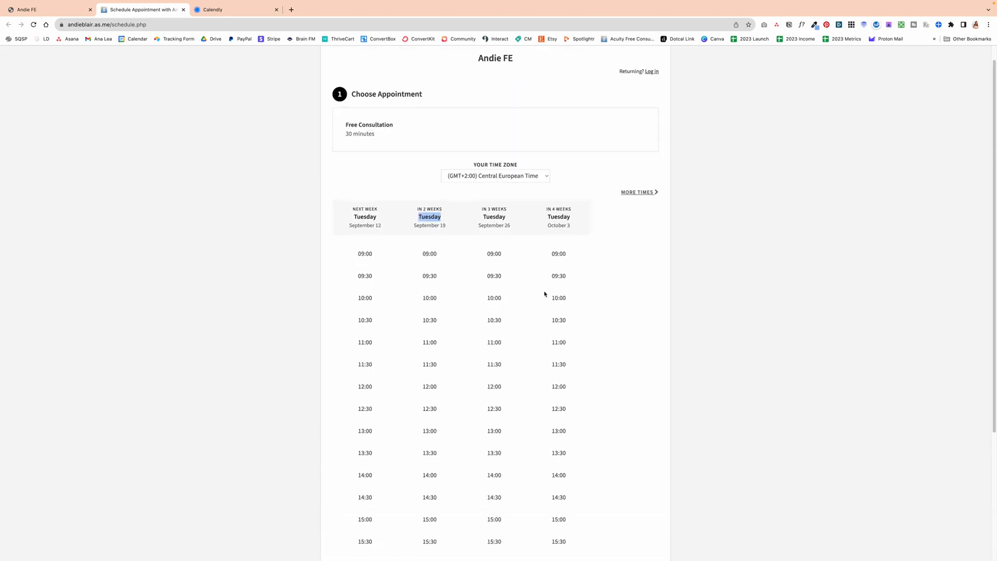
pyautogui.click(183, 9)
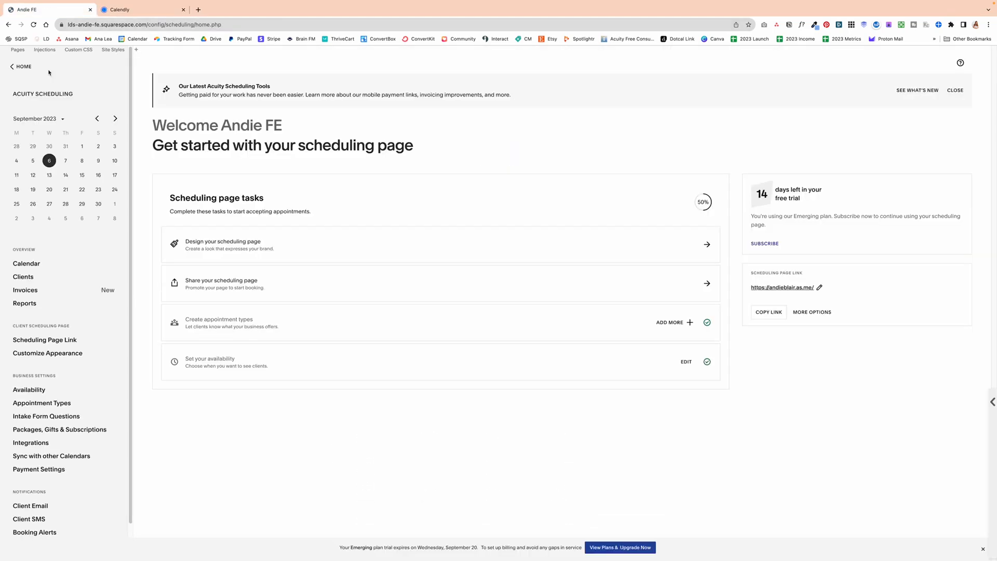
# Step: Override September 26 as Closed by clearing its 09:00-17:00 hours
pyautogui.click(33, 391)
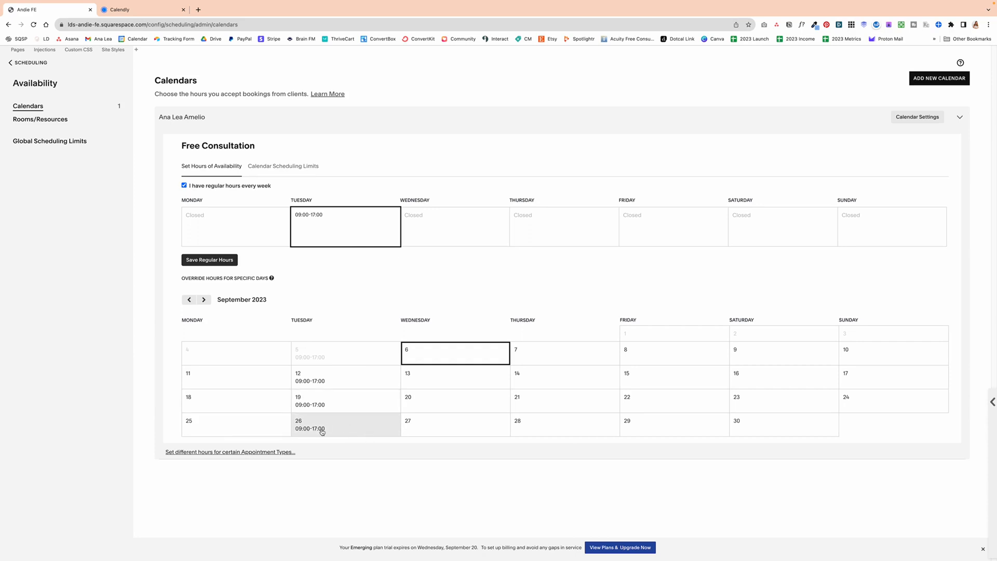
pyautogui.click(350, 430)
pyautogui.moveTo(334, 356); pyautogui.dragTo(284, 344)
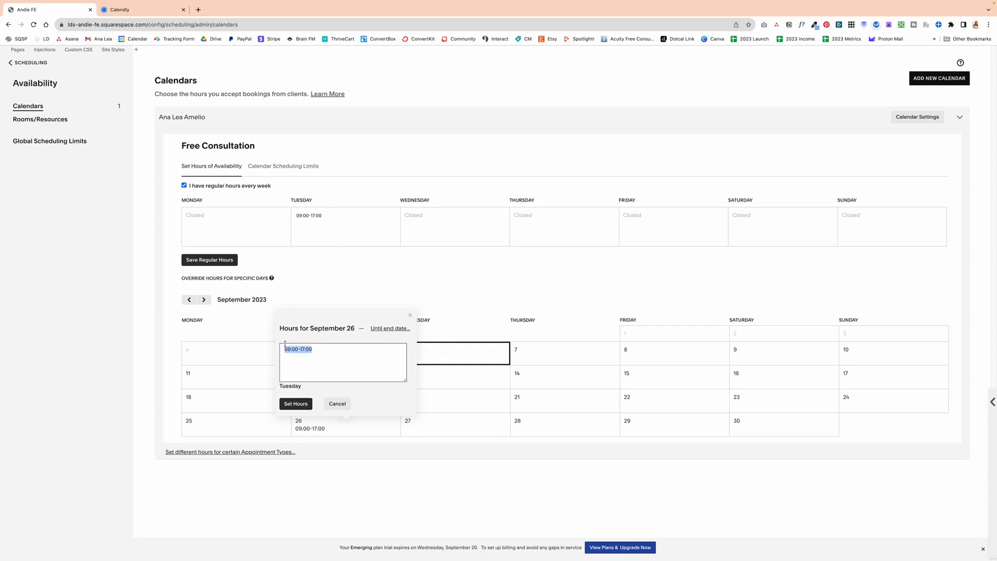
pyautogui.press('BackSpace')
pyautogui.click(296, 404)
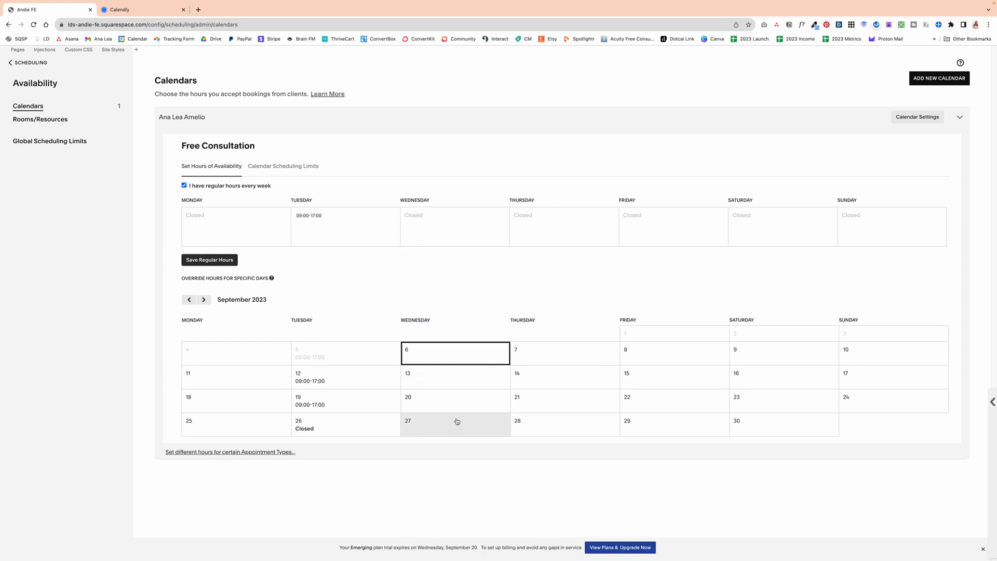
# Step: Review the account-wide Global Scheduling Limits
pyautogui.click(36, 149)
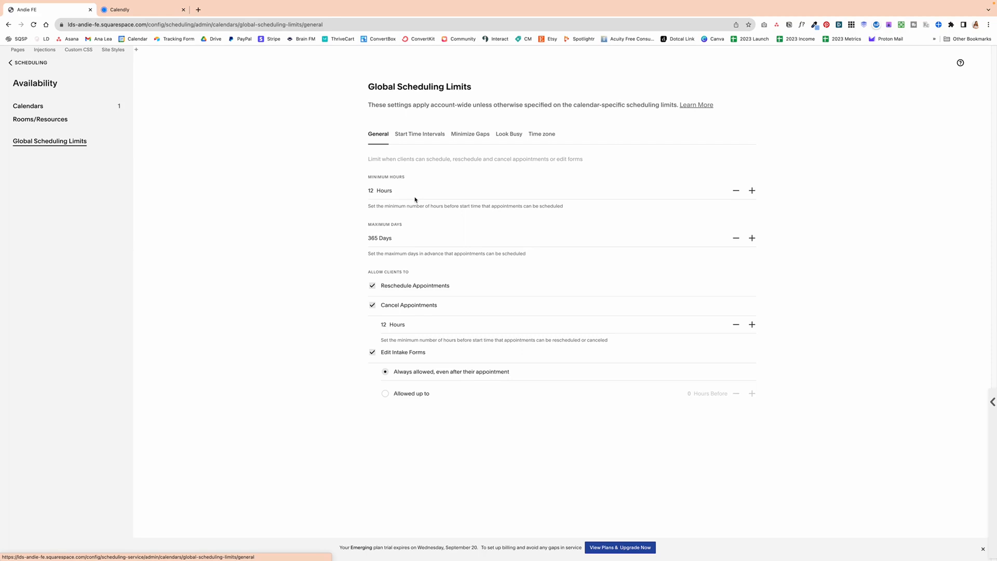
pyautogui.moveTo(368, 87); pyautogui.dragTo(484, 94)
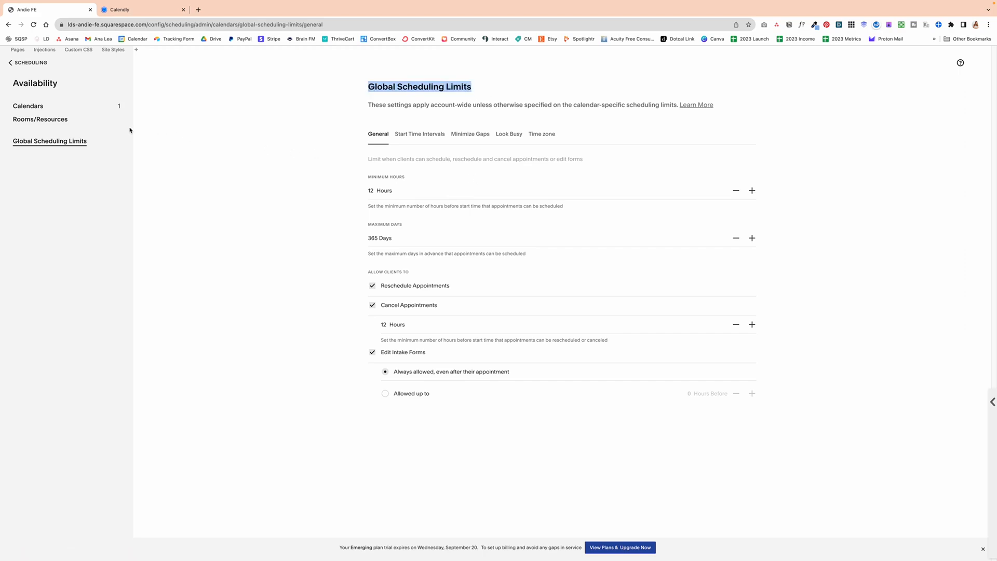
pyautogui.click(28, 106)
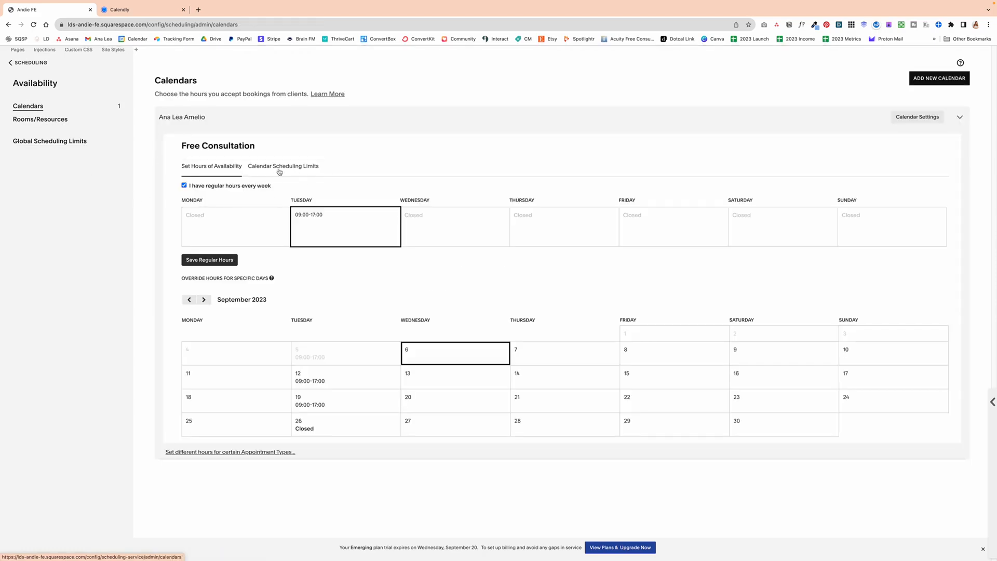
# Step: Check the Free Consultation calendar's own scheduling limits, then return to the scheduling home page
pyautogui.click(279, 171)
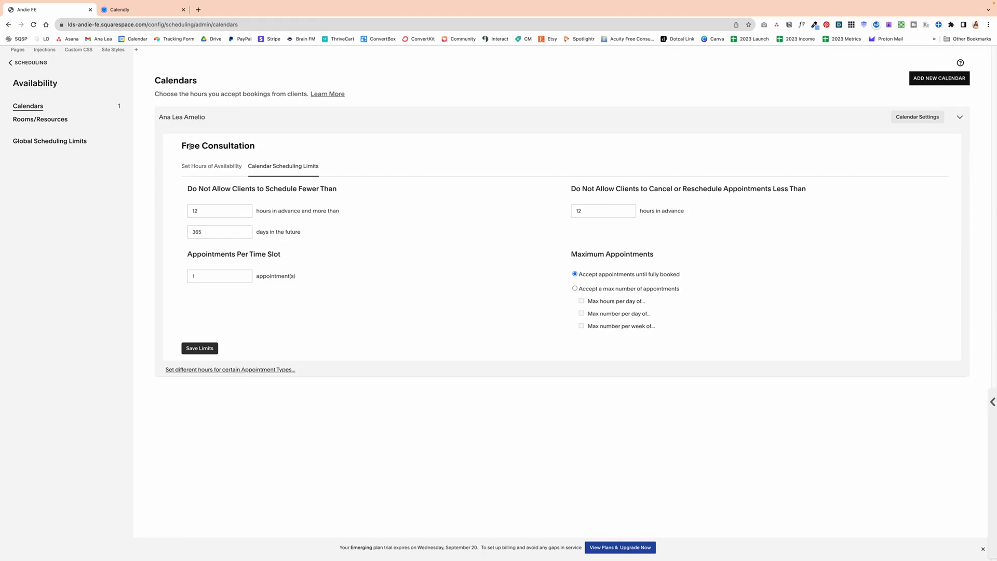
pyautogui.moveTo(183, 146); pyautogui.dragTo(265, 151)
pyautogui.click(267, 151)
pyautogui.click(31, 63)
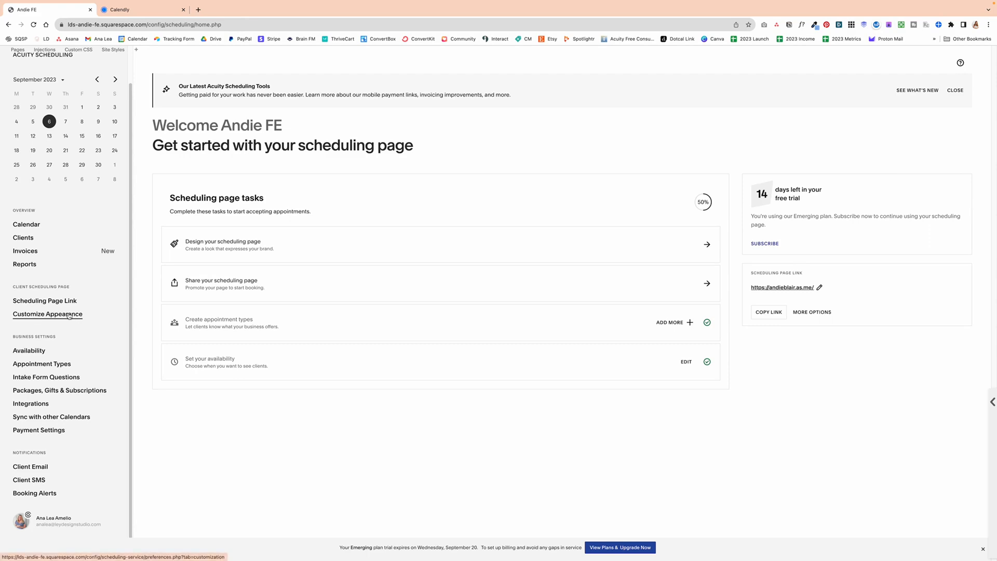
# Step: Set the booking page appearance to the Monthly layout, save it, and view Intake Form Questions
pyautogui.click(65, 316)
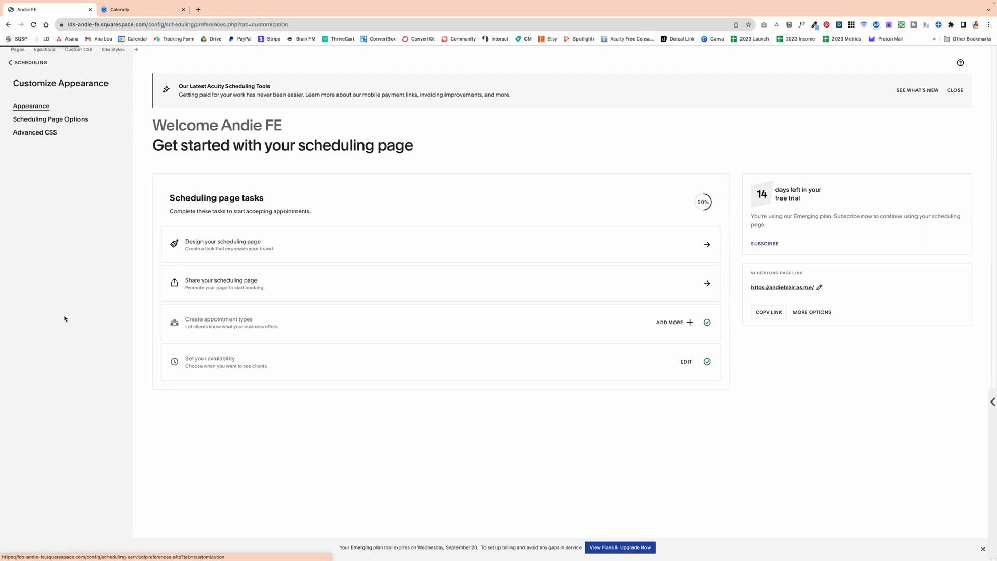
pyautogui.click(158, 123)
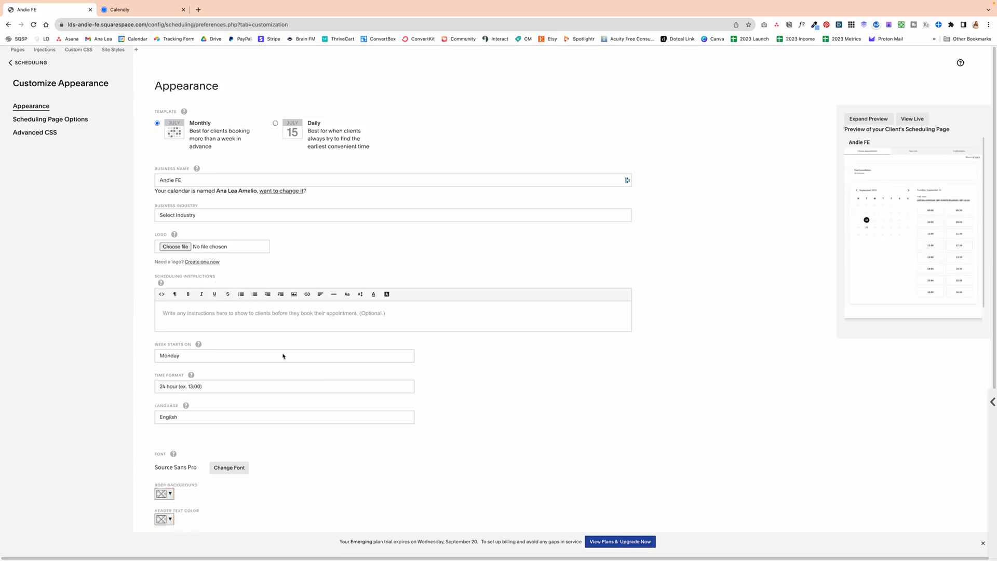
pyautogui.scroll(-1, 283, 356)
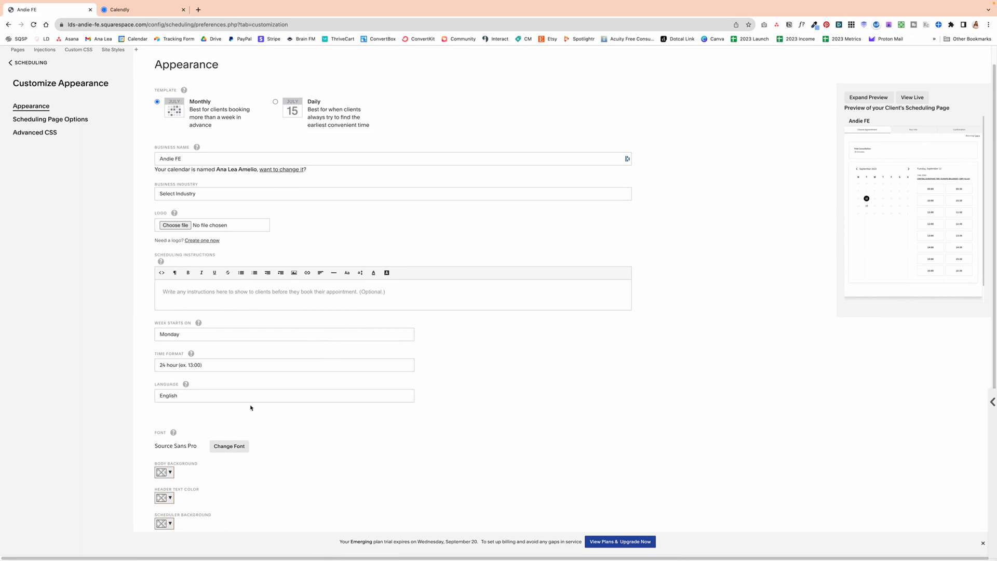
pyautogui.scroll(-4, 251, 407)
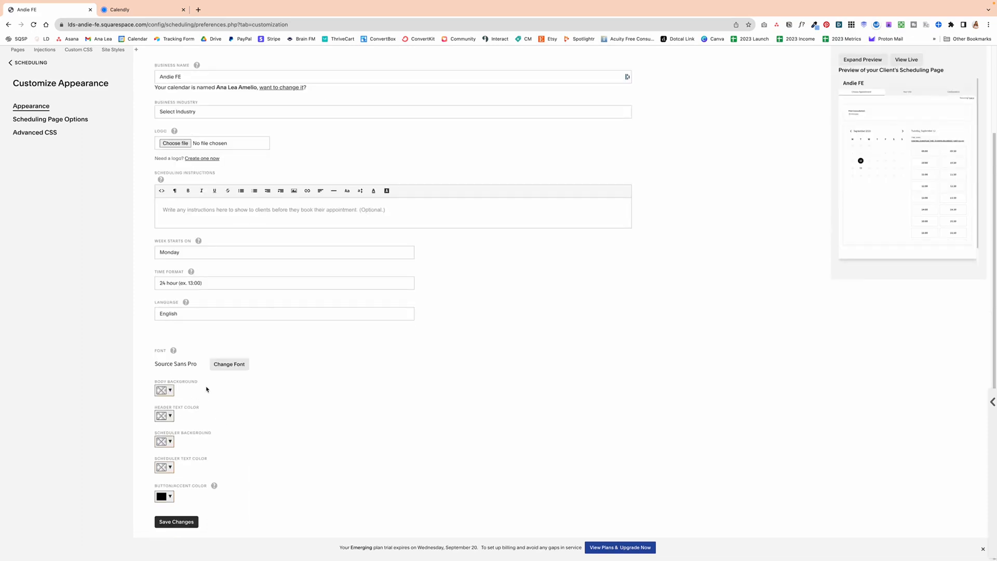
pyautogui.click(197, 522)
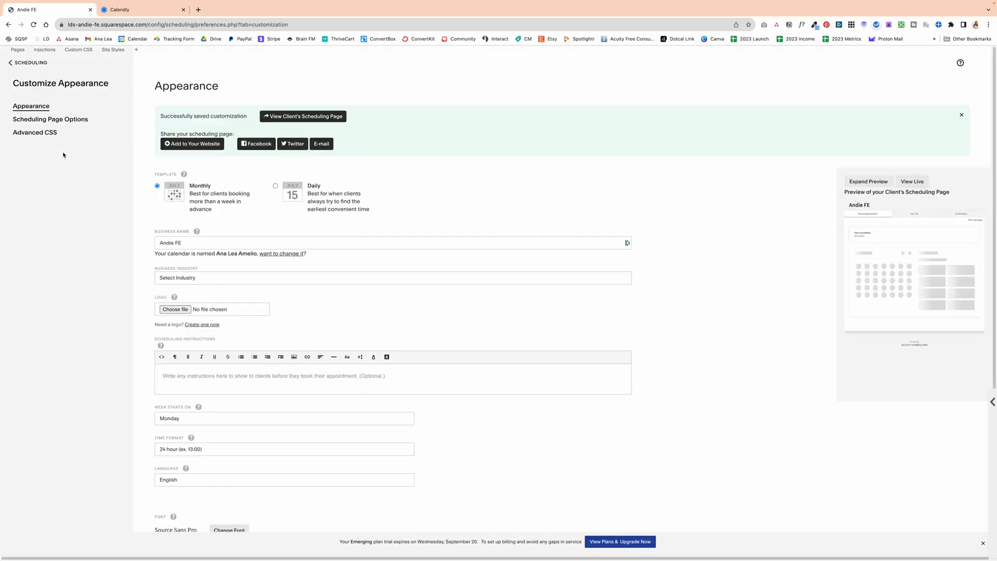
pyautogui.click(46, 377)
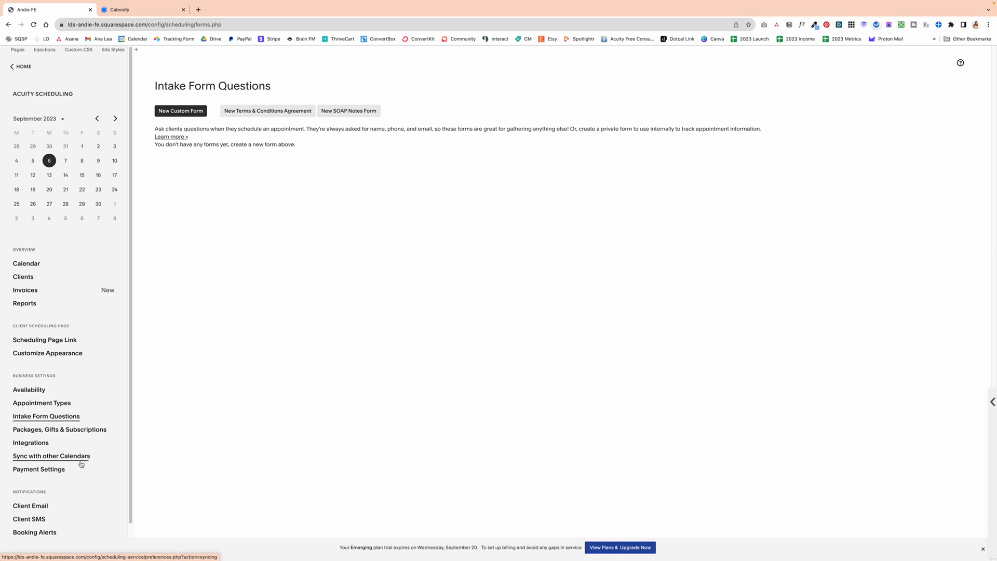
# Step: Browse the Integrations list and the Google Calendar sync options, then return to the scheduling menu
pyautogui.scroll(-1, 80, 460)
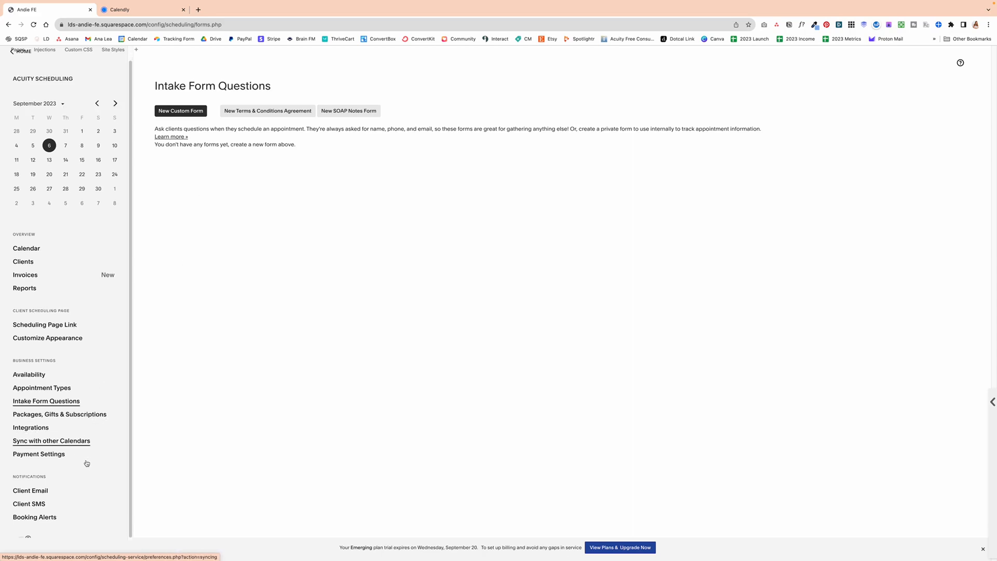
pyautogui.click(40, 424)
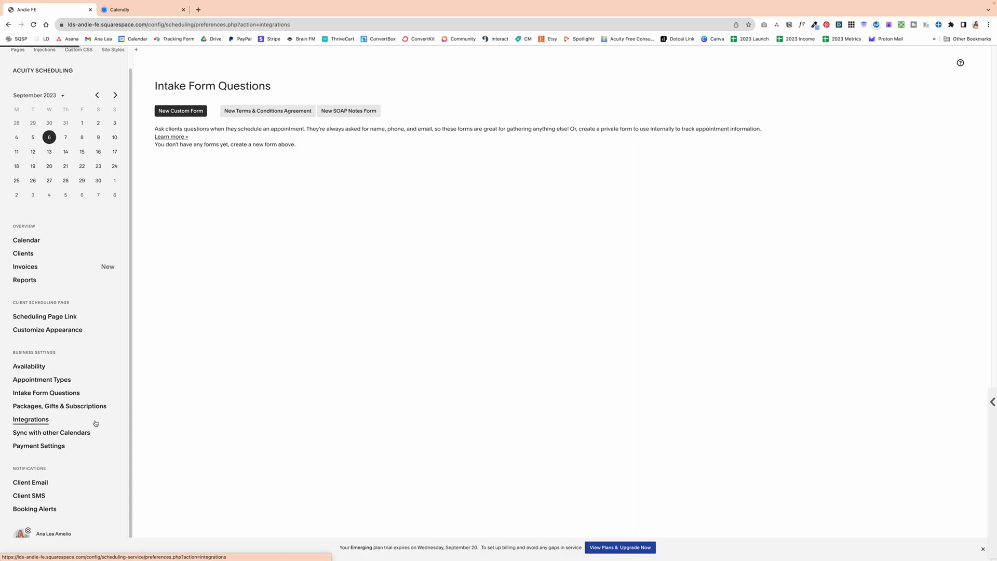
pyautogui.scroll(-4, 427, 395)
pyautogui.scroll(-13, 427, 395)
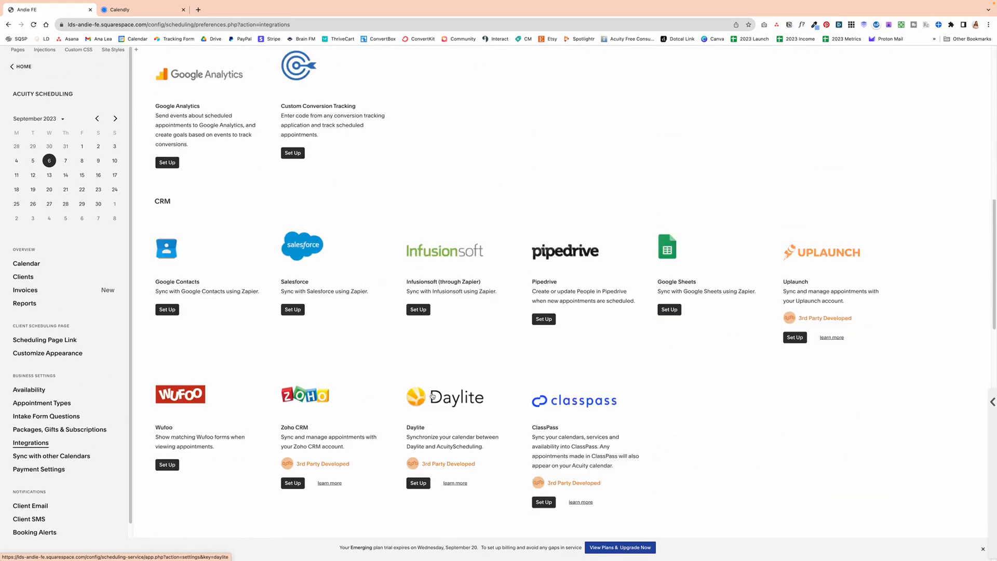
pyautogui.scroll(-3, 437, 397)
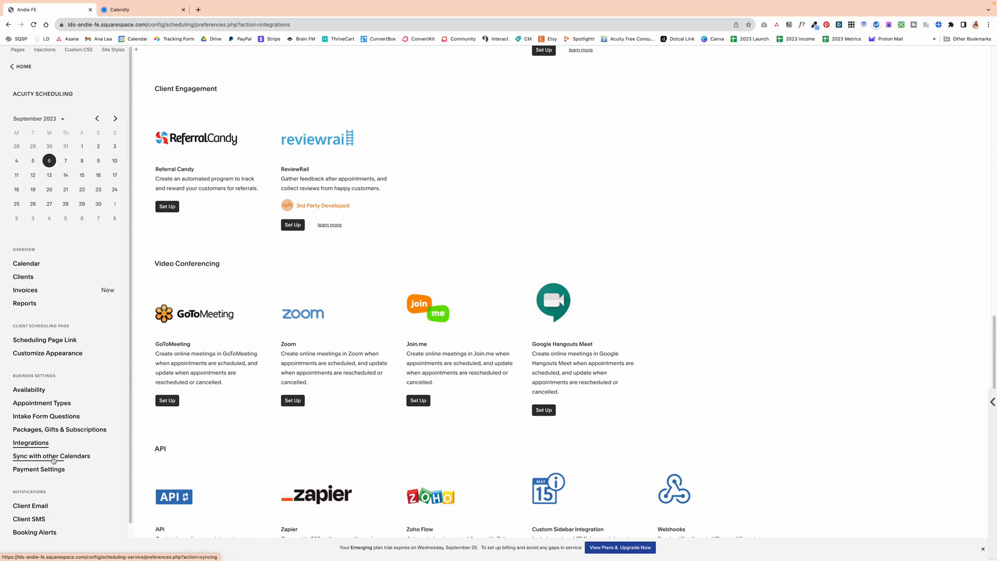
pyautogui.click(78, 456)
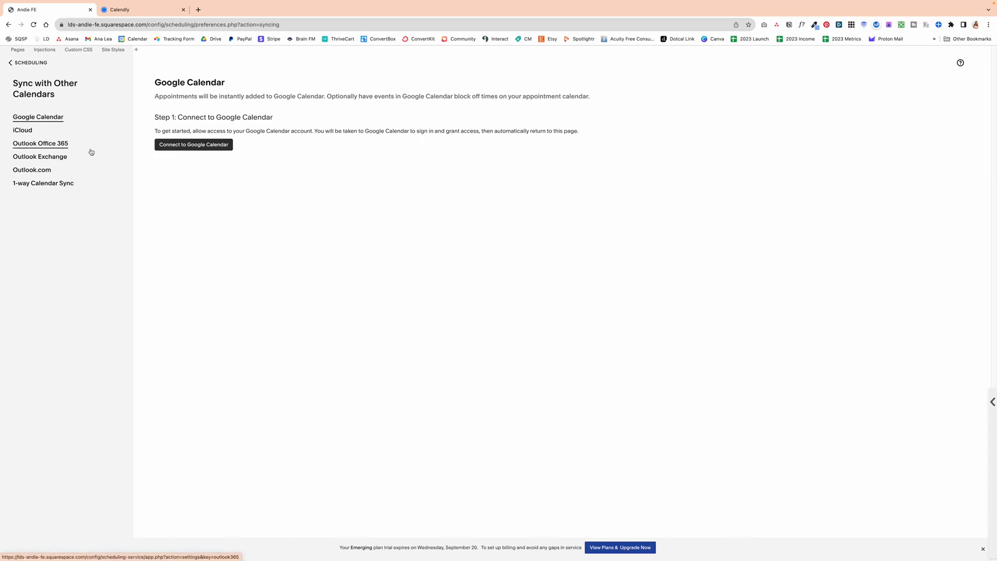
pyautogui.click(25, 67)
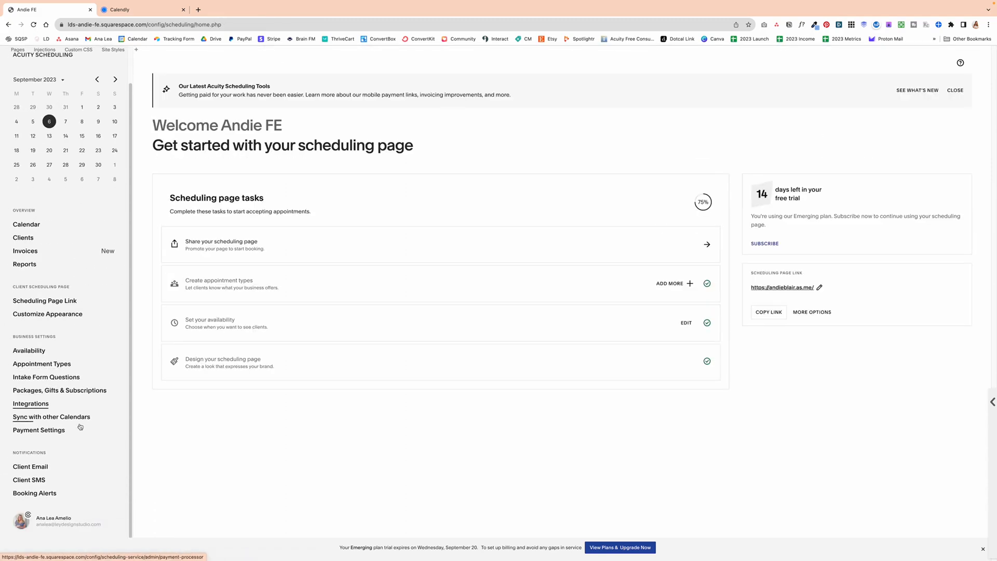
# Step: Review Payment Settings showing payment not required at booking, then leave for the site dashboard
pyautogui.click(32, 431)
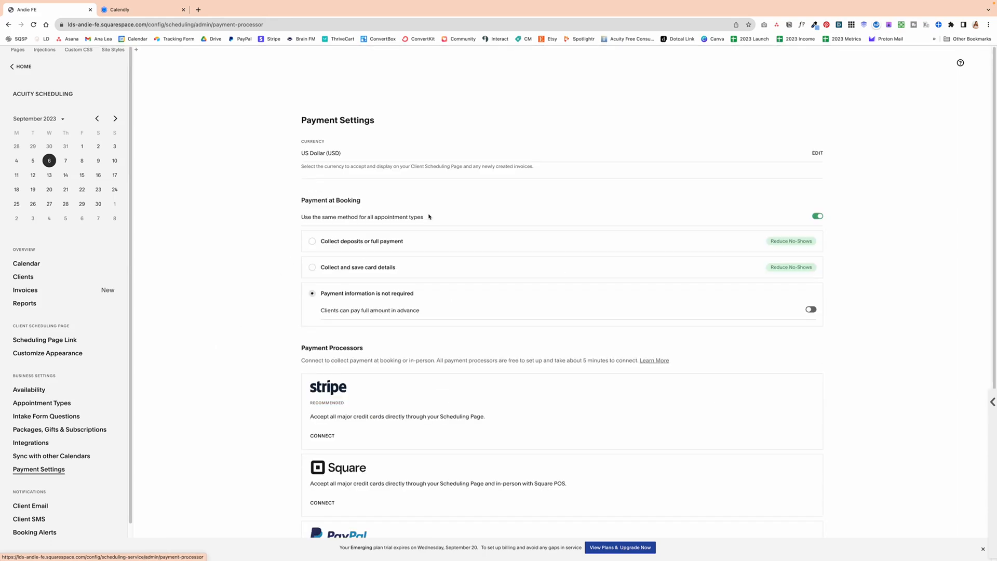
pyautogui.scroll(-2, 344, 325)
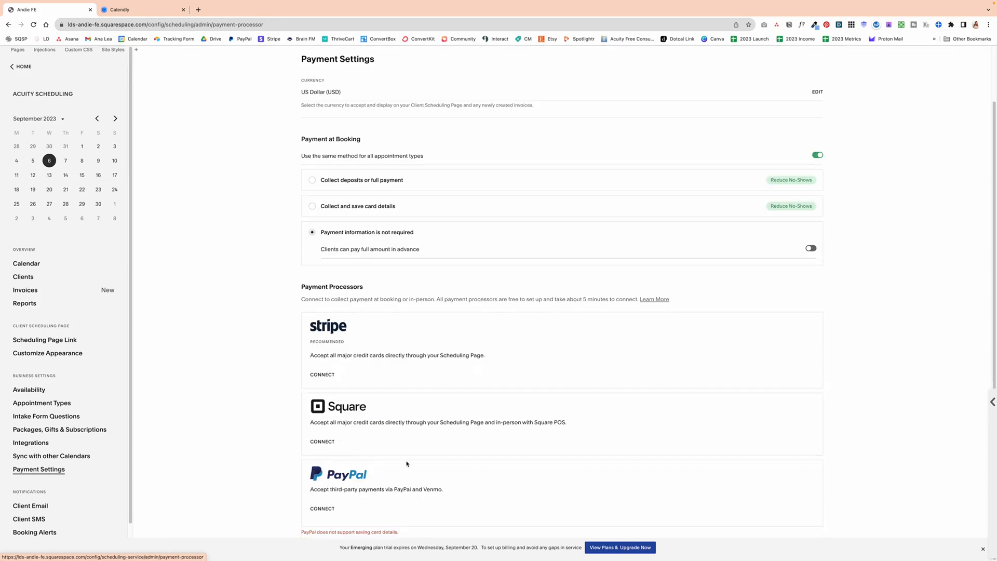
pyautogui.scroll(1, 372, 160)
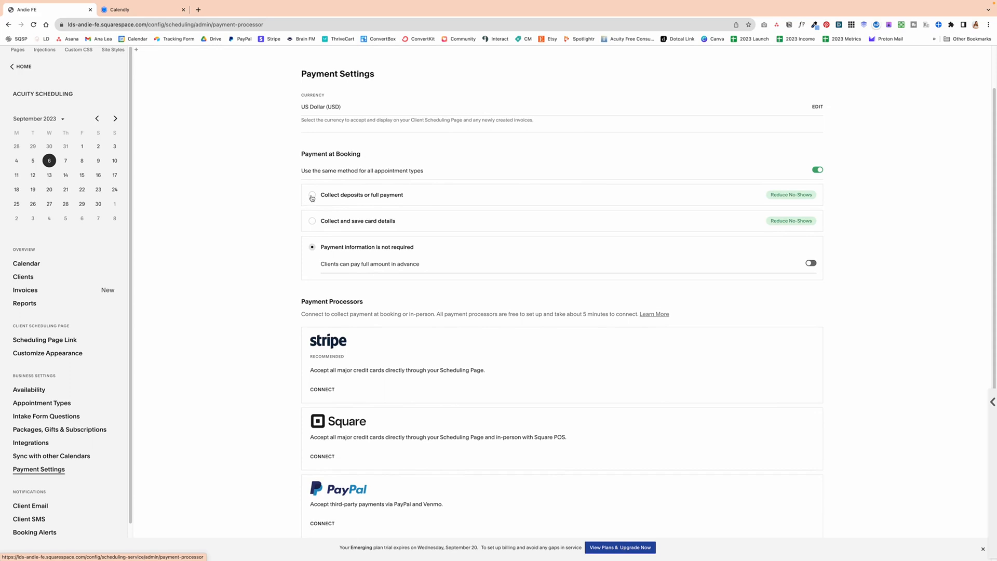
pyautogui.scroll(-1, 104, 424)
pyautogui.scroll(1, 103, 423)
pyautogui.click(22, 67)
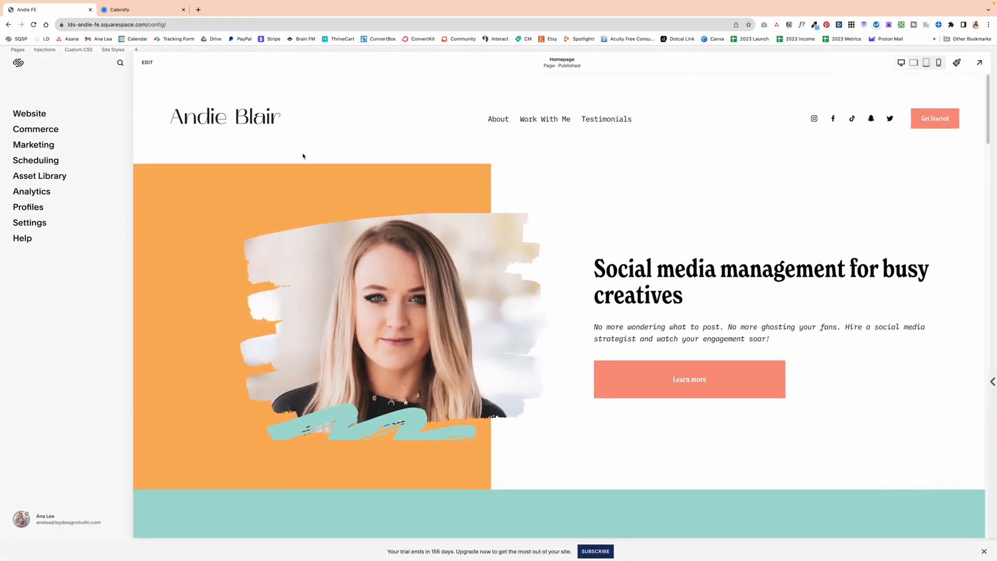
# Step: Add a Scheduling page under Not Linked using the Book an appointment layout
pyautogui.click(29, 113)
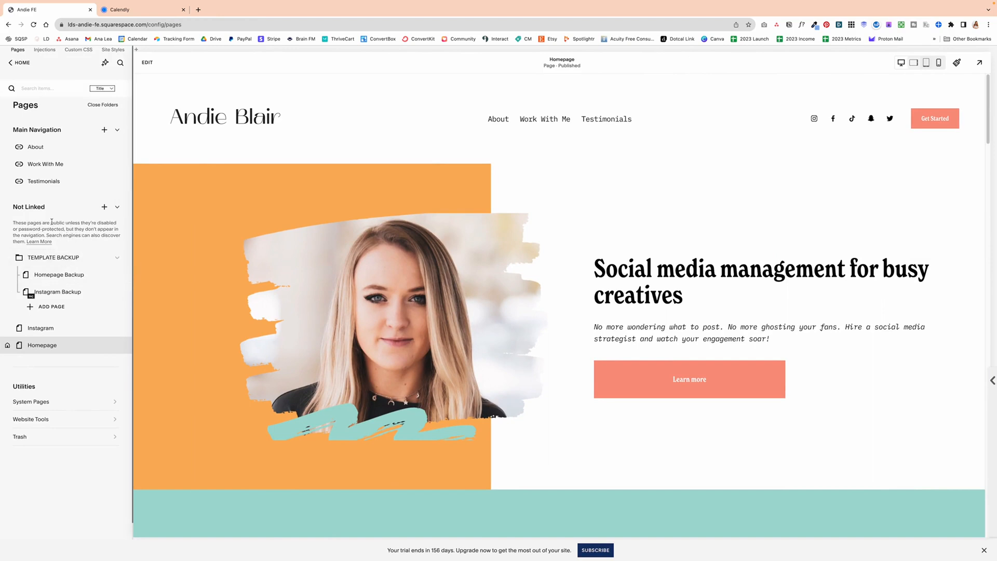
pyautogui.click(104, 207)
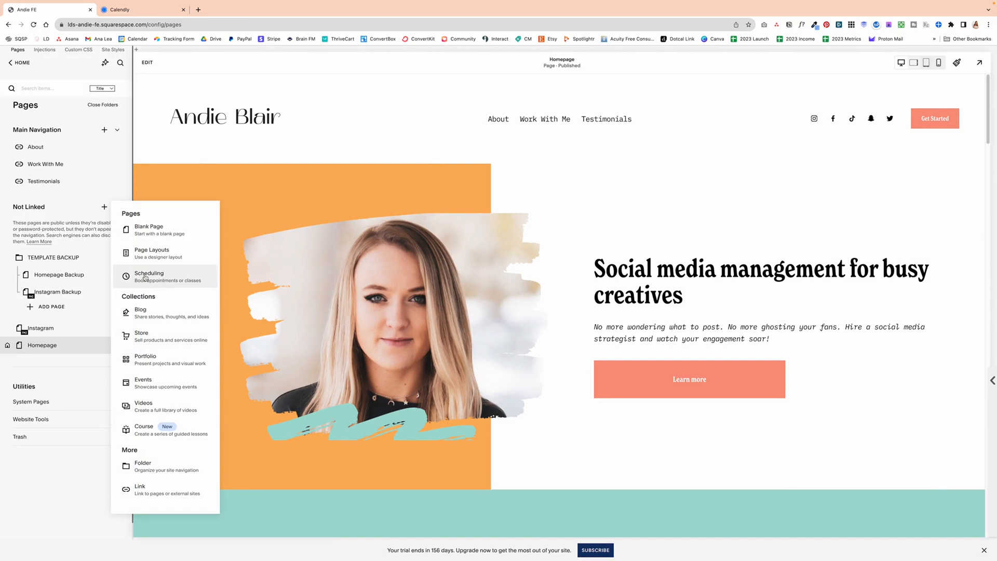
pyautogui.click(167, 280)
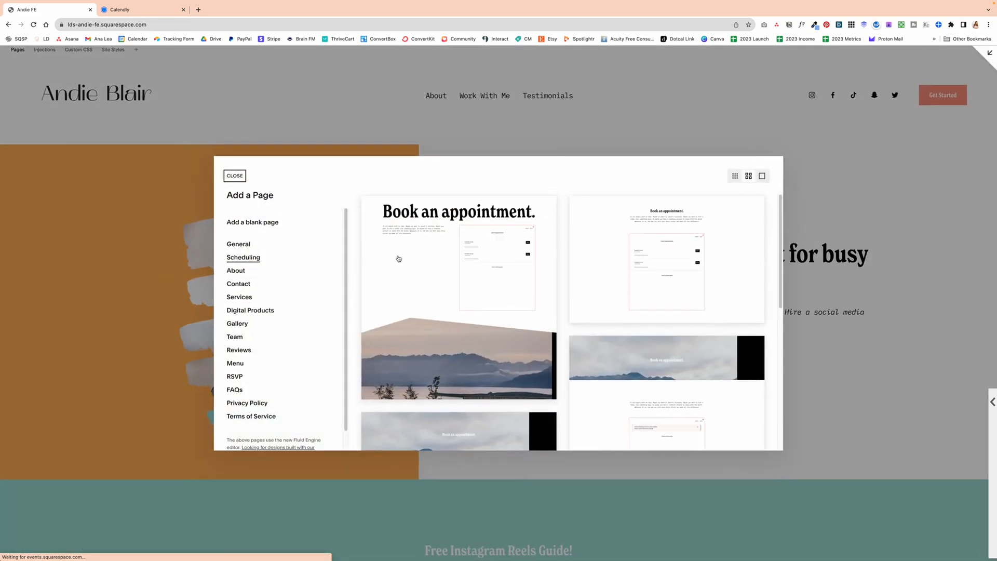
pyautogui.click(711, 263)
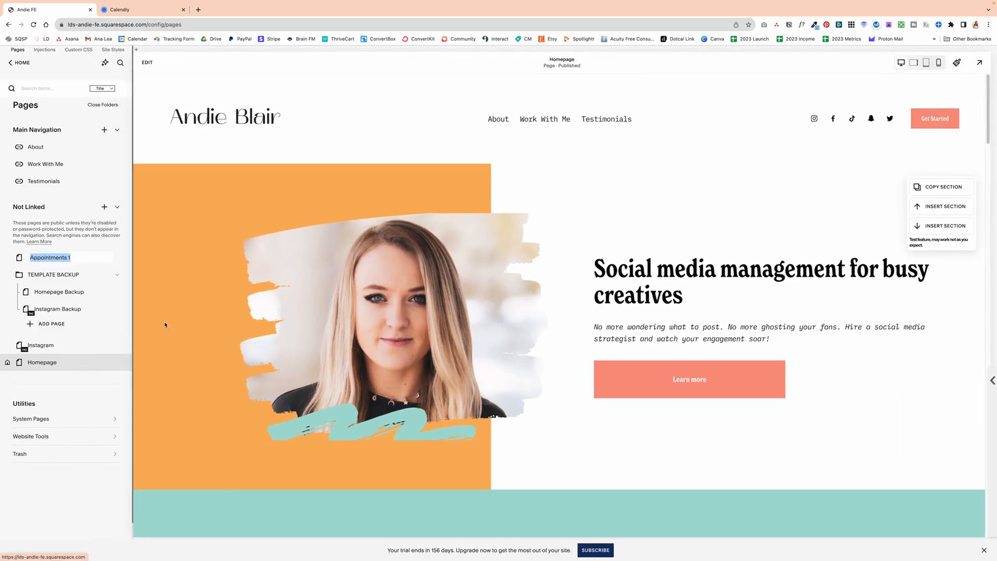
# Step: Name the new page 'Book A Call'
pyautogui.write('Bo')
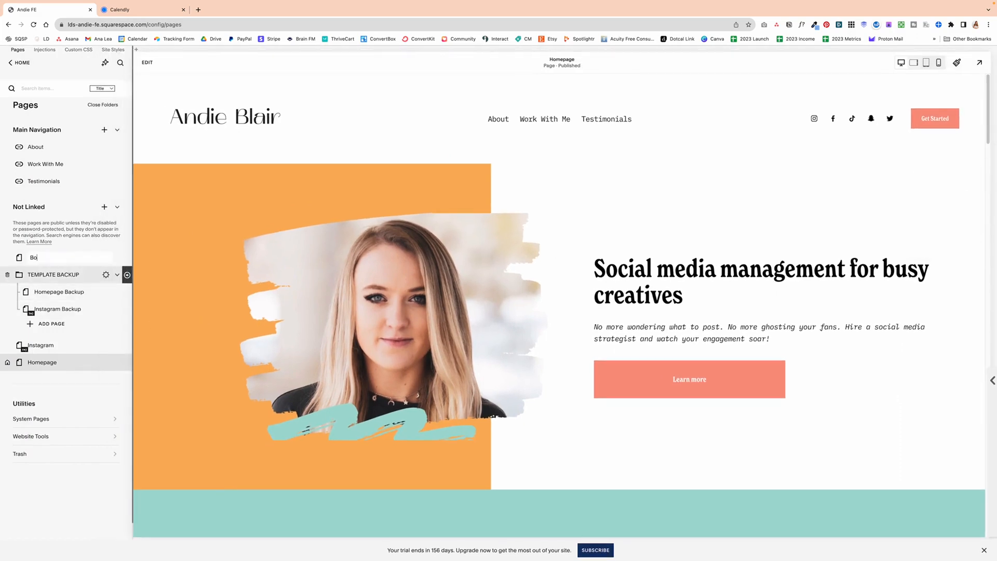
pyautogui.write('okm')
pyautogui.press('BackSpace')
pyautogui.write('A Call')
pyautogui.press('Return')
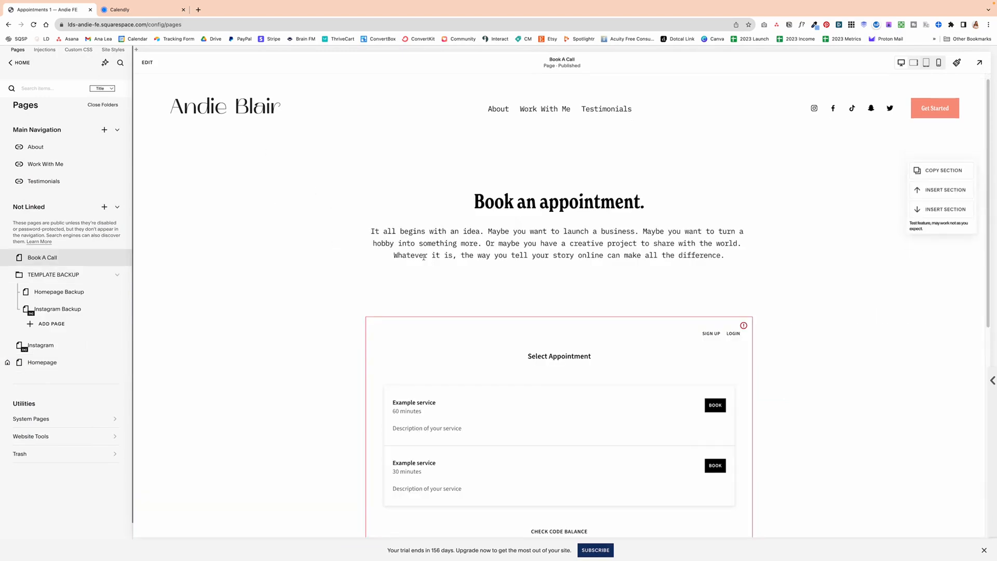
# Step: Open the content settings of the Book A Call page's booking calendar block
pyautogui.scroll(-5, 277, 169)
pyautogui.click(148, 63)
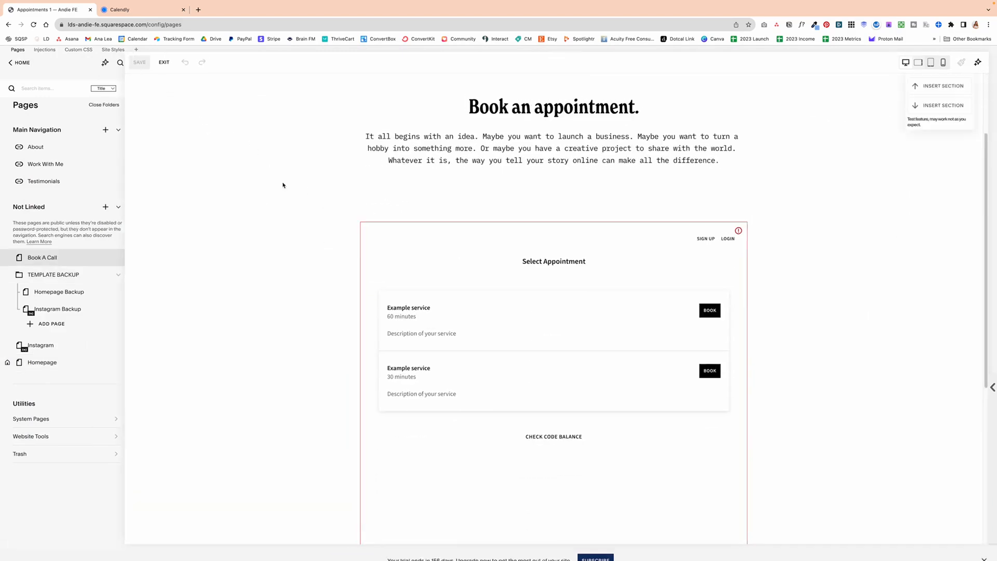
pyautogui.click(375, 276)
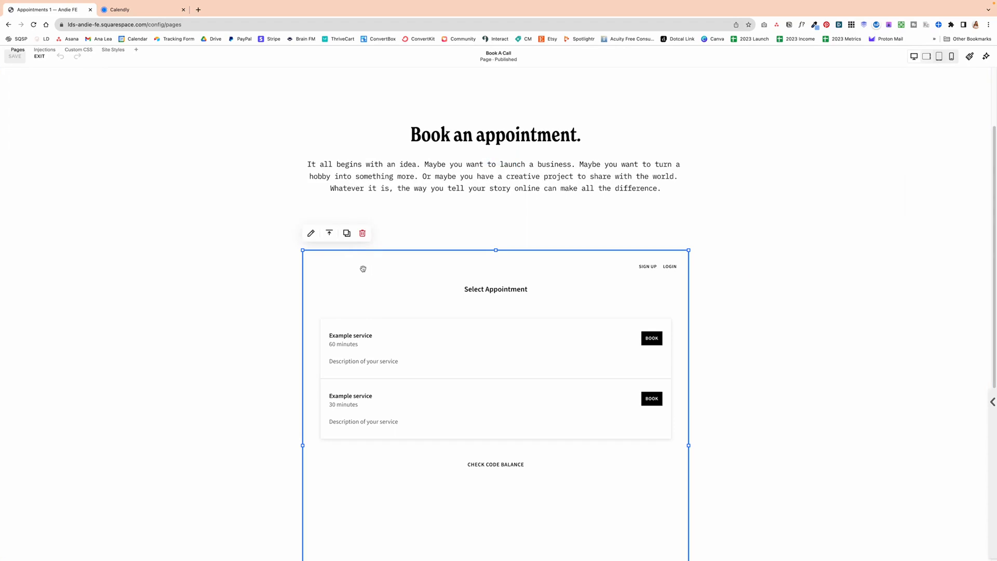
pyautogui.click(312, 235)
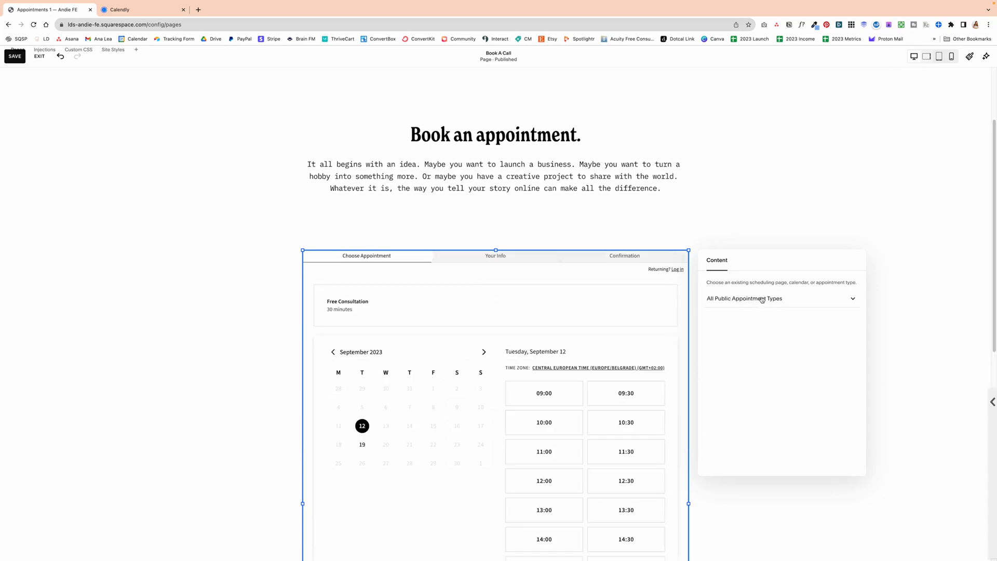
# Step: Restrict the block to the Free Consultation appointment type and save the page
pyautogui.click(763, 300)
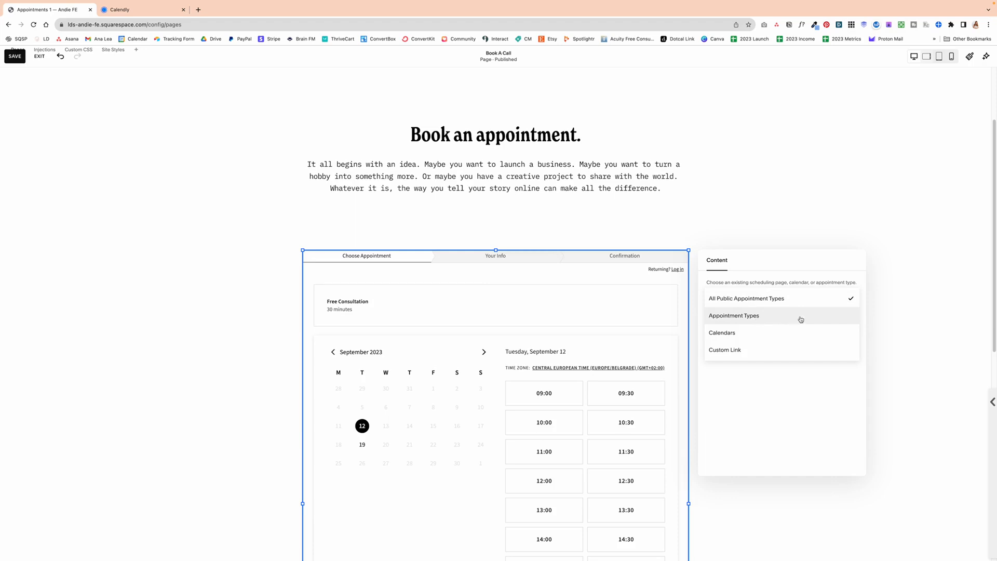
pyautogui.click(768, 319)
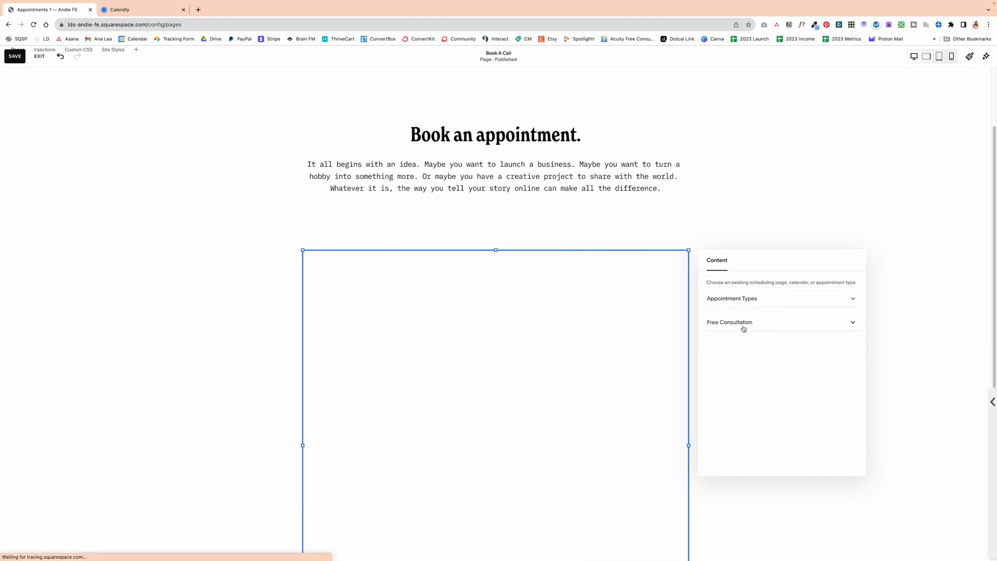
pyautogui.click(777, 326)
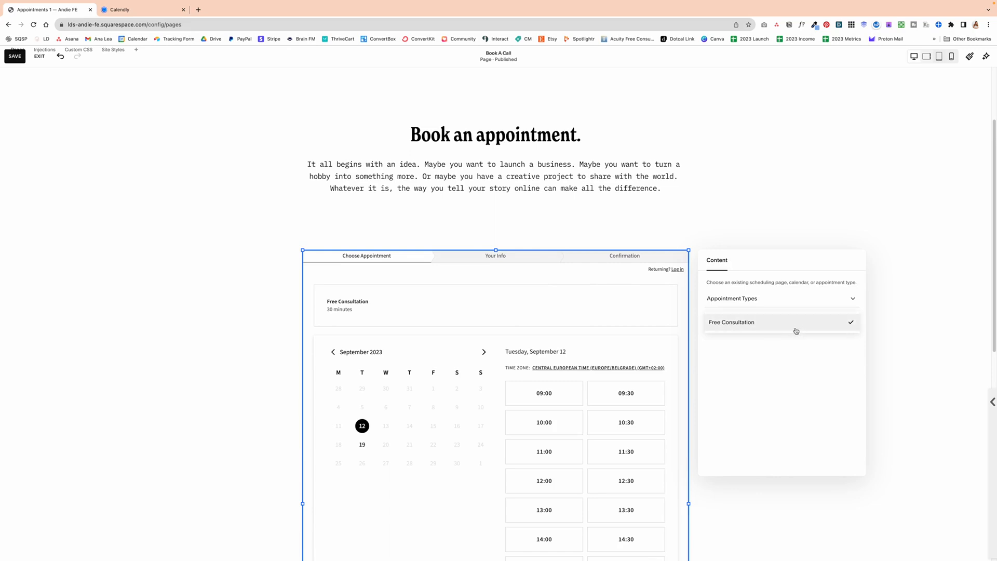
pyautogui.click(729, 327)
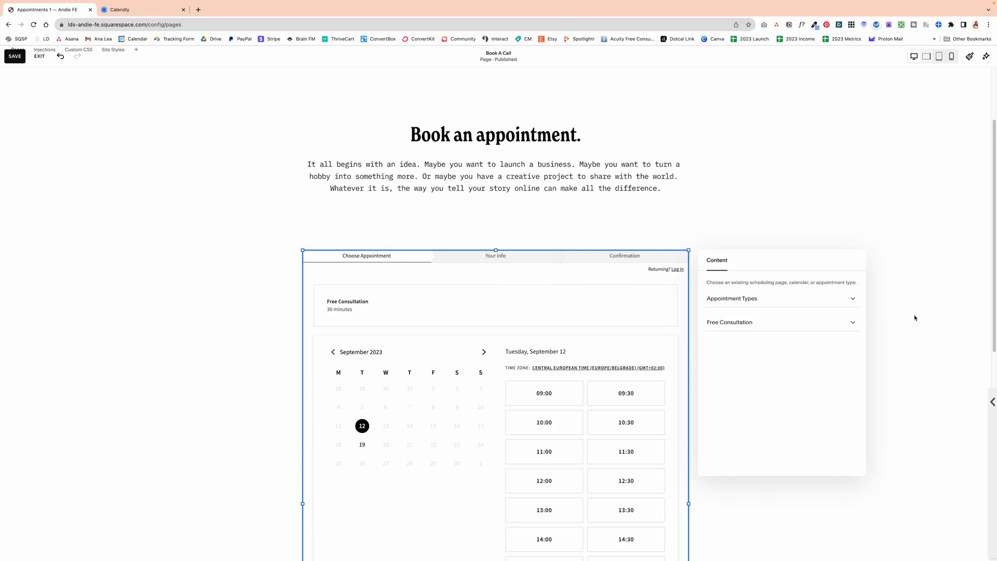
pyautogui.click(764, 210)
pyautogui.scroll(-4, 154, 183)
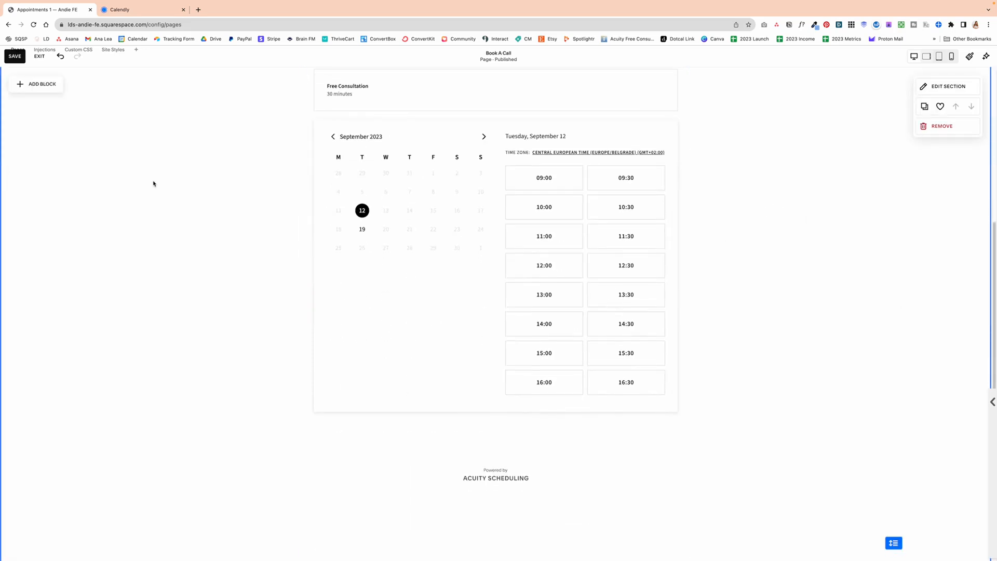
pyautogui.click(20, 58)
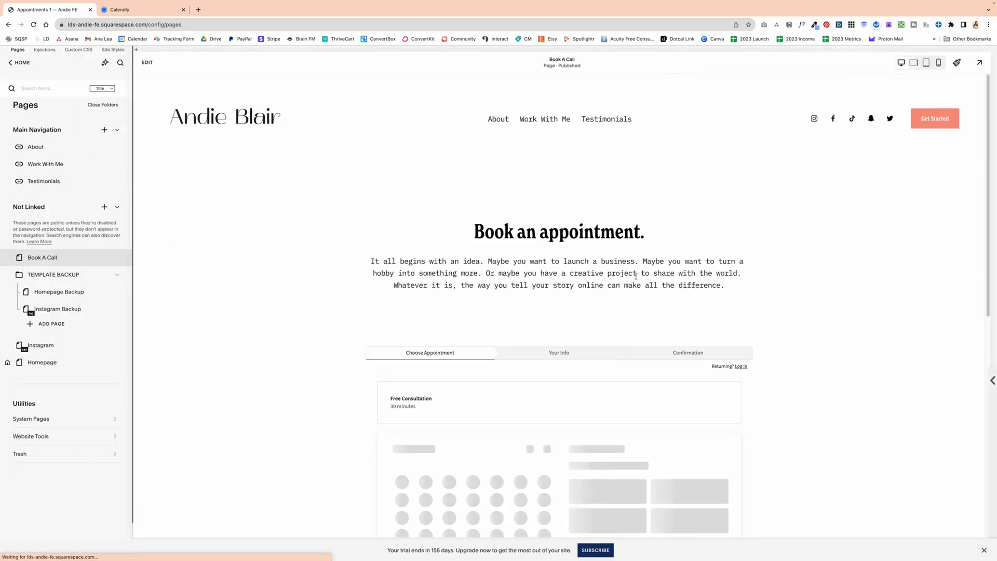
# Step: In the booking calendar, pick September 12 and the 11:00 slot, continuing to the details form
pyautogui.scroll(-3, 692, 264)
pyautogui.click(425, 271)
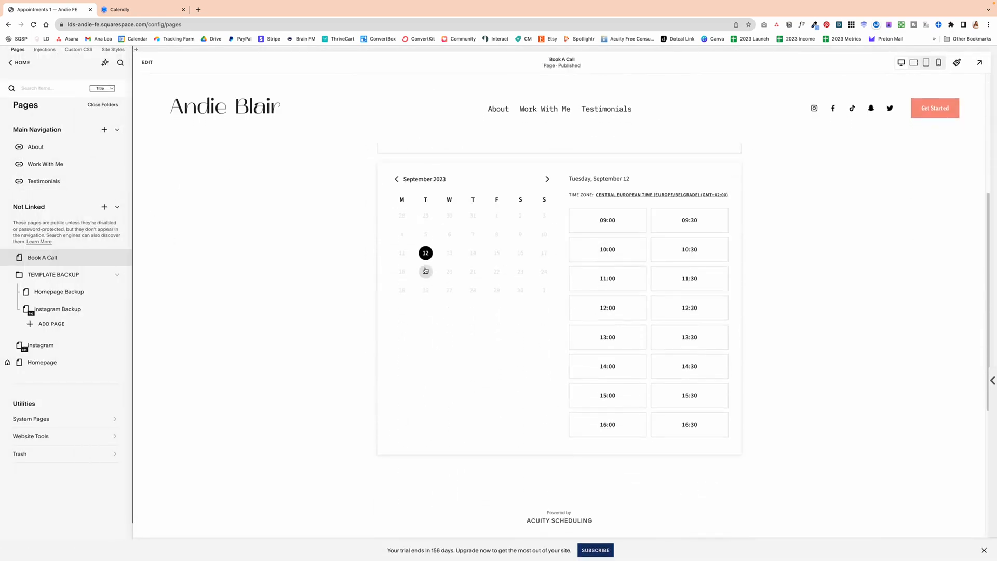
pyautogui.click(548, 178)
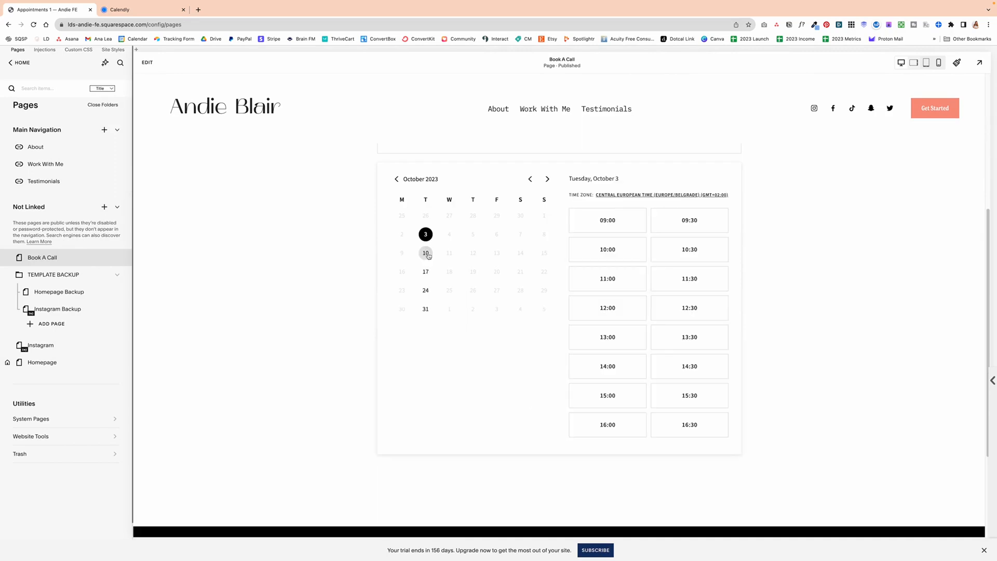
pyautogui.click(530, 179)
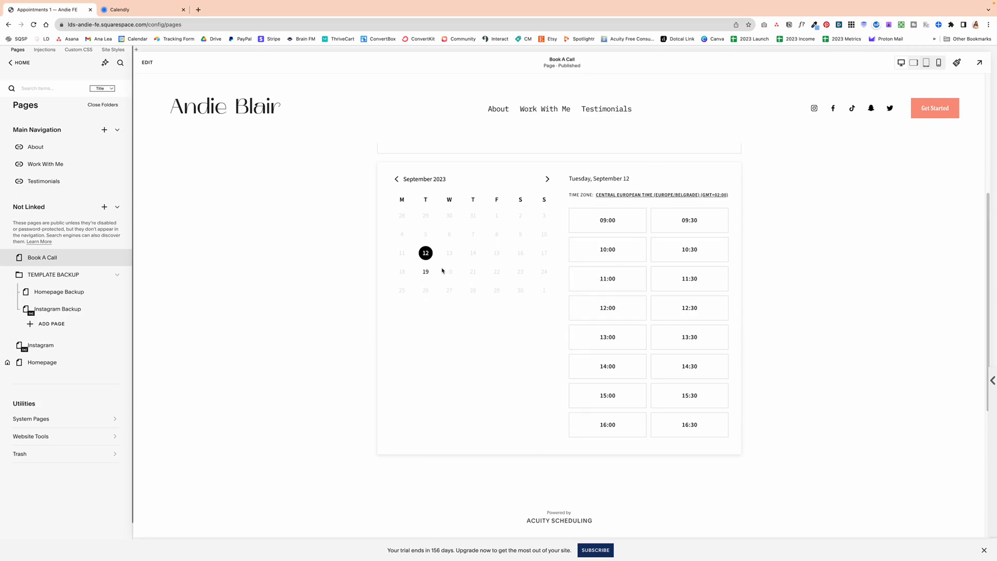
pyautogui.click(611, 276)
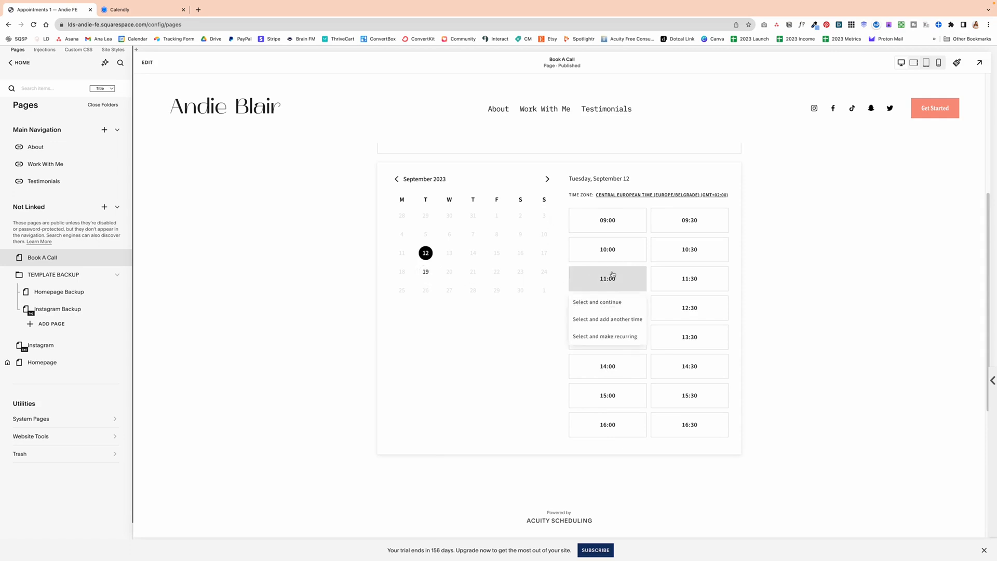
pyautogui.click(630, 307)
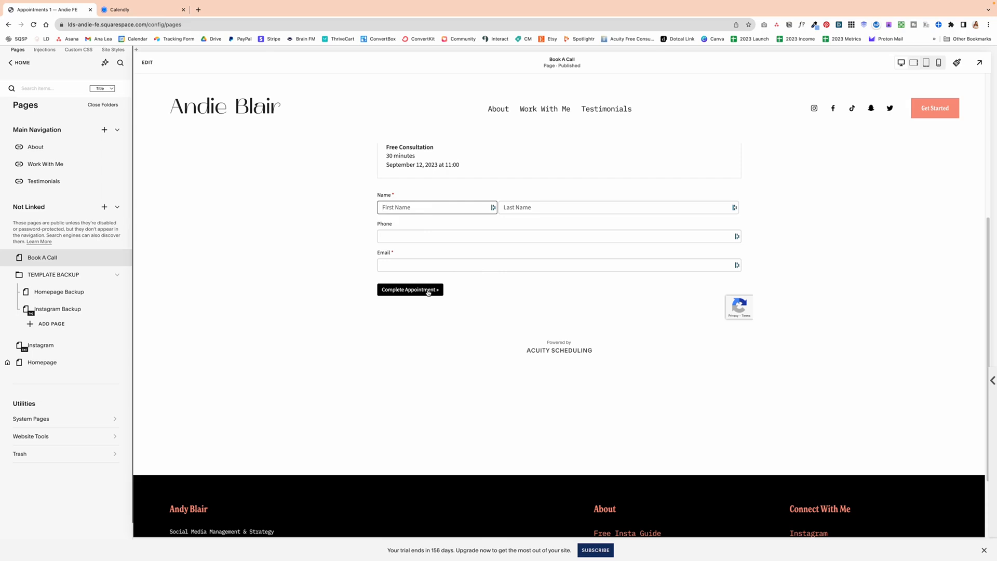
# Step: Go back to the main menu and open the Scheduling dashboard
pyautogui.scroll(3, 558, 215)
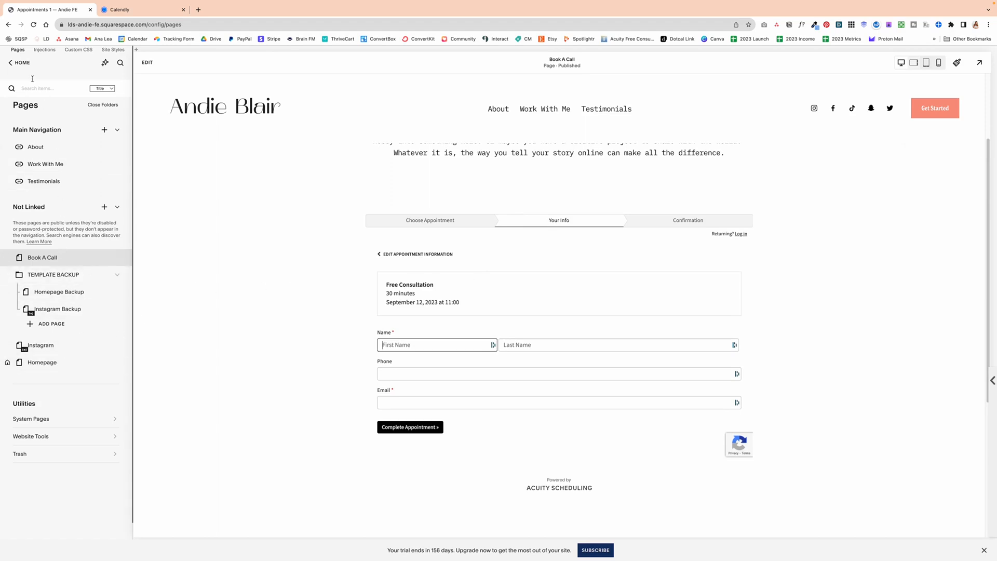
pyautogui.click(20, 63)
pyautogui.click(42, 161)
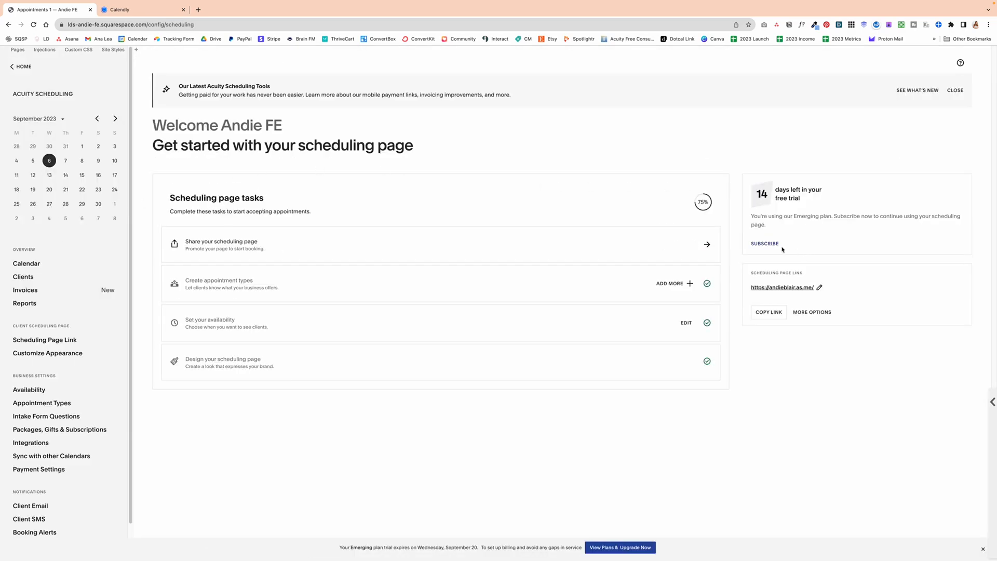
pyautogui.click(771, 245)
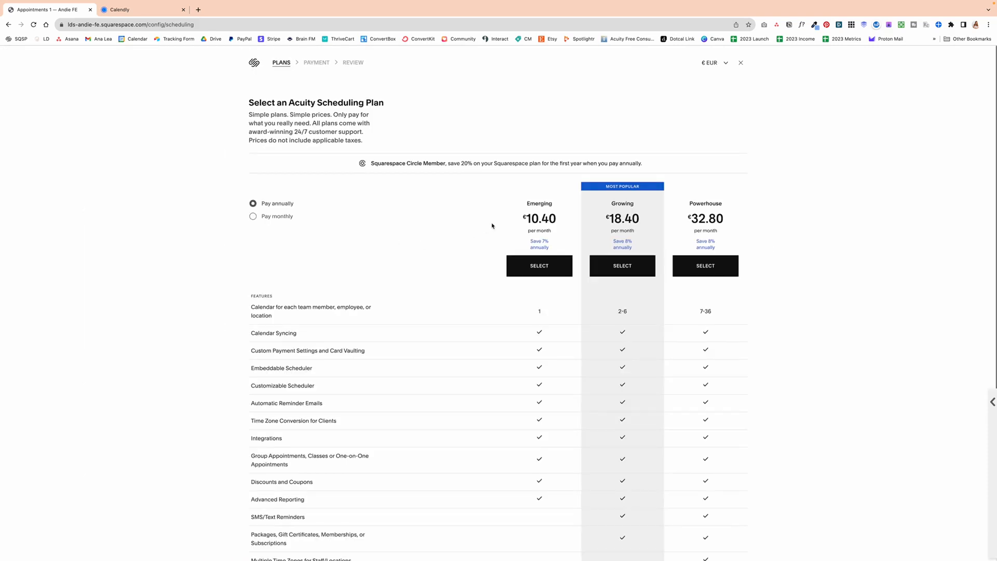
pyautogui.click(722, 64)
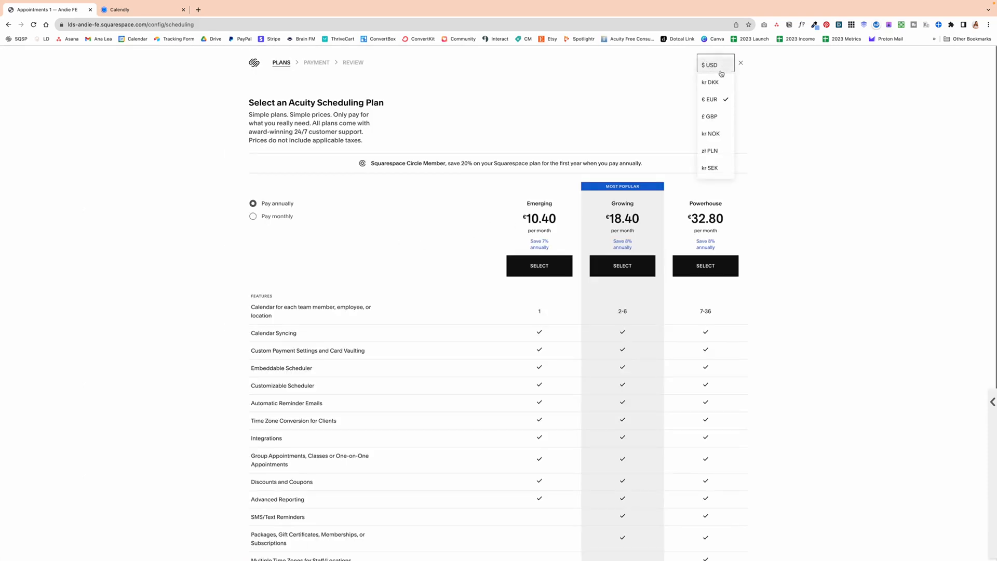
pyautogui.click(721, 68)
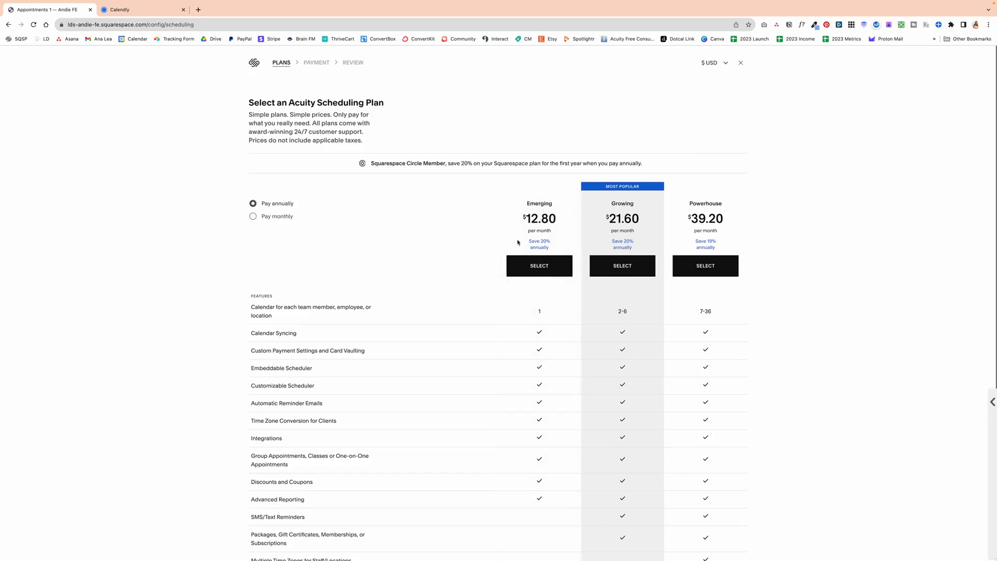
pyautogui.click(266, 217)
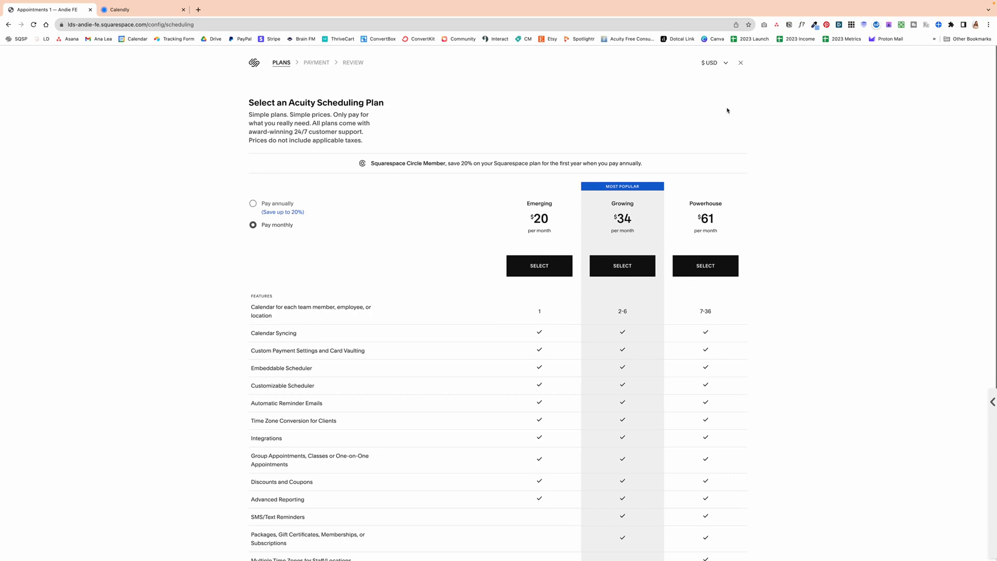
pyautogui.click(741, 62)
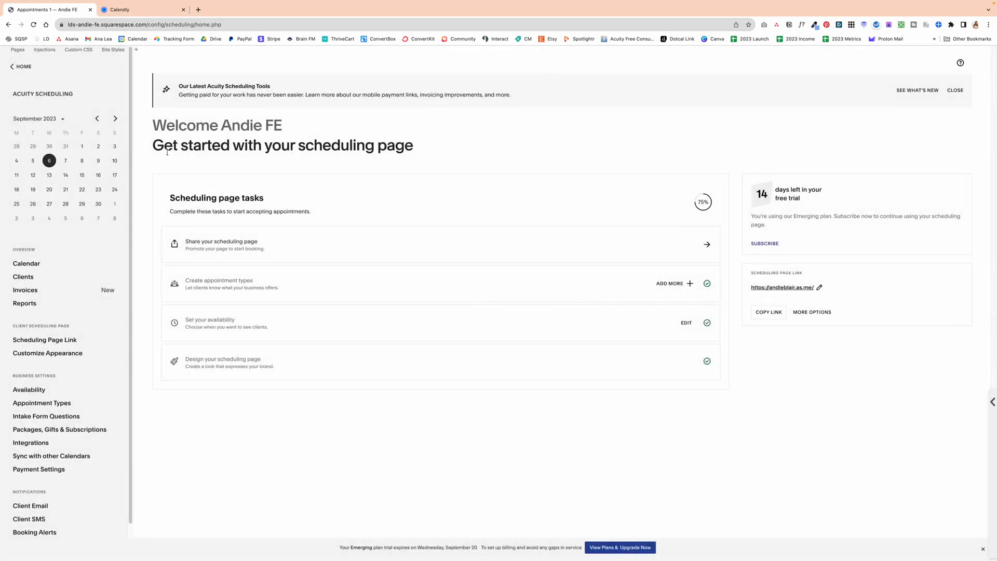
# Step: Leave Acuity via HOME to get back to the Squarespace main menu showing Book A Call
pyautogui.click(24, 67)
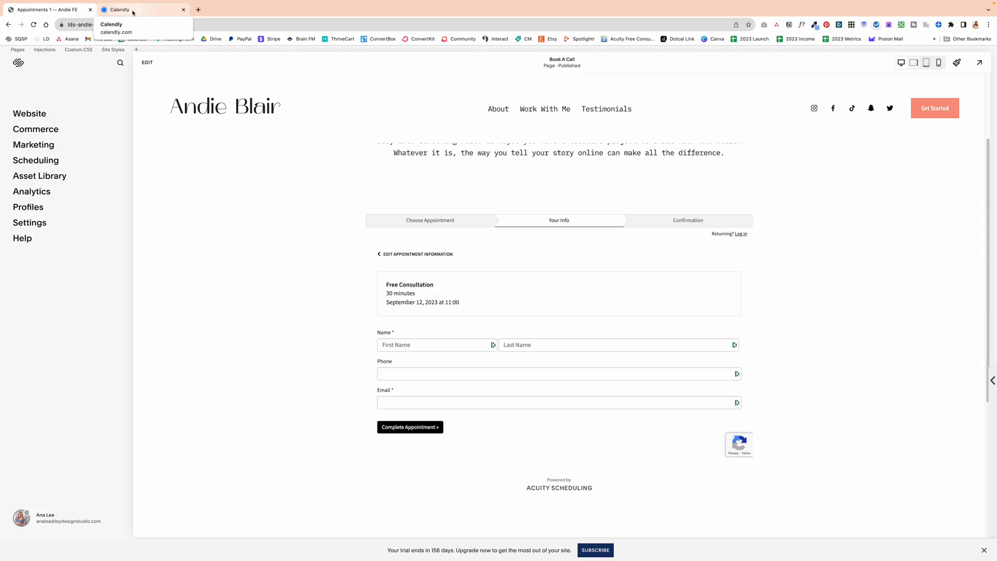
# Step: Delete the embedded Scheduling block and add a centred button block below the paragraph
pyautogui.click(147, 62)
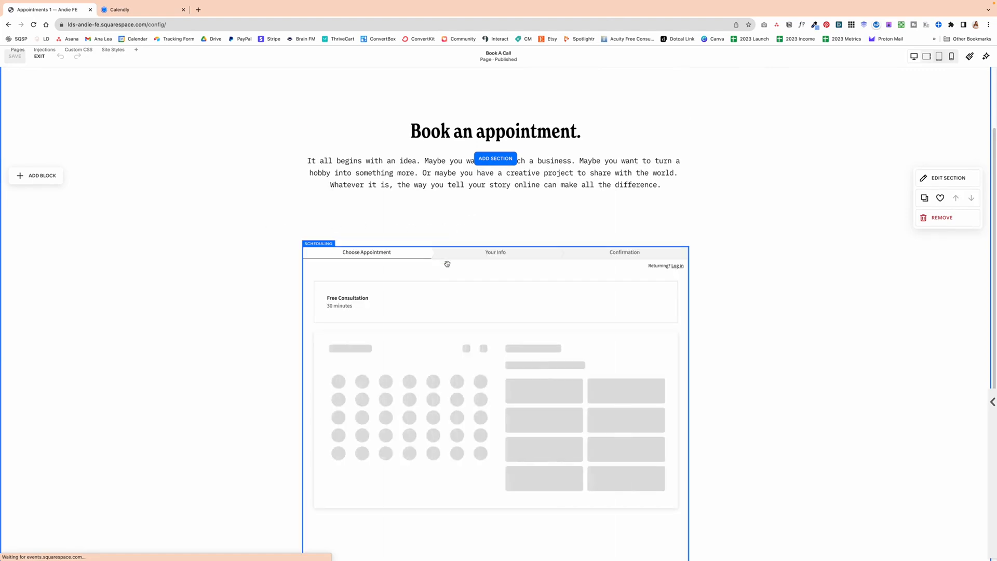
pyautogui.click(444, 292)
pyautogui.click(363, 230)
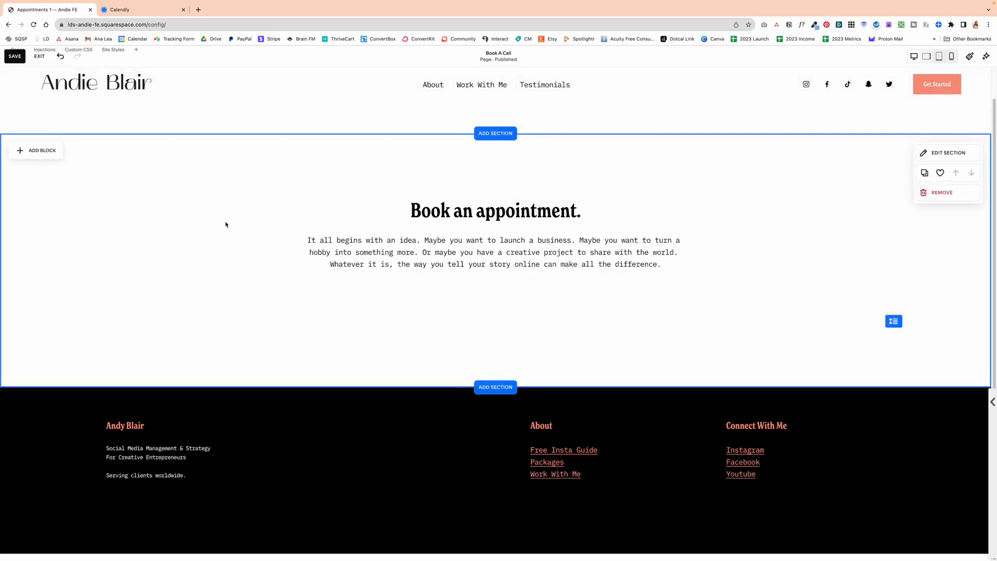
pyautogui.click(44, 153)
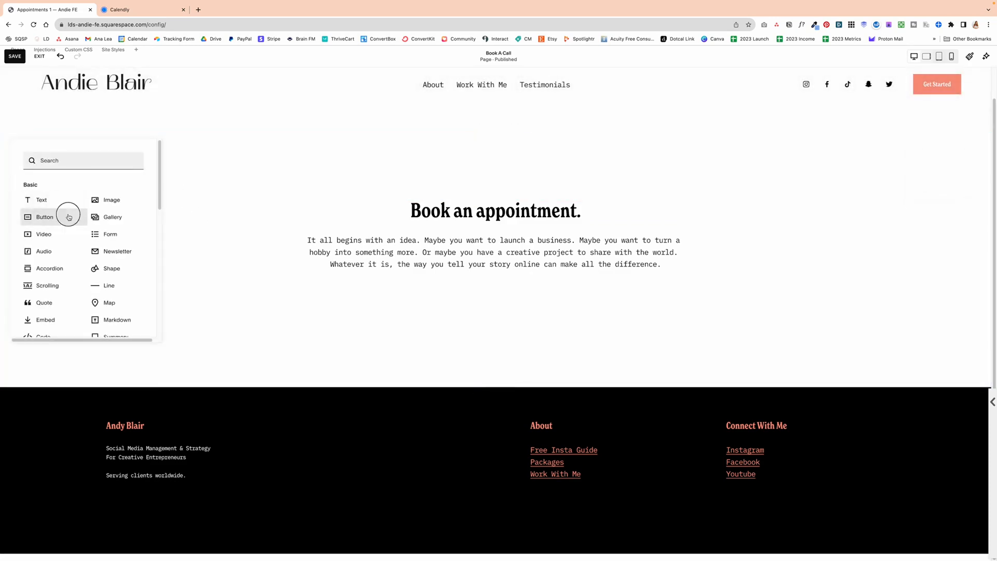
pyautogui.click(69, 216)
pyautogui.moveTo(211, 233); pyautogui.dragTo(536, 314)
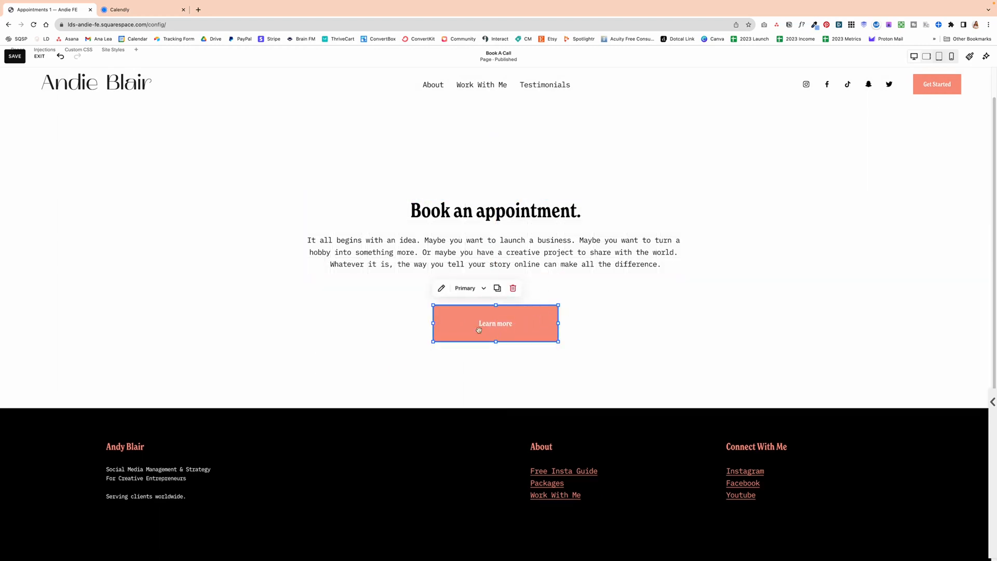
# Step: Label the button 'BOOK AN APPOINTMENT' and link it to the Calendly 30-minute meeting
pyautogui.click(441, 288)
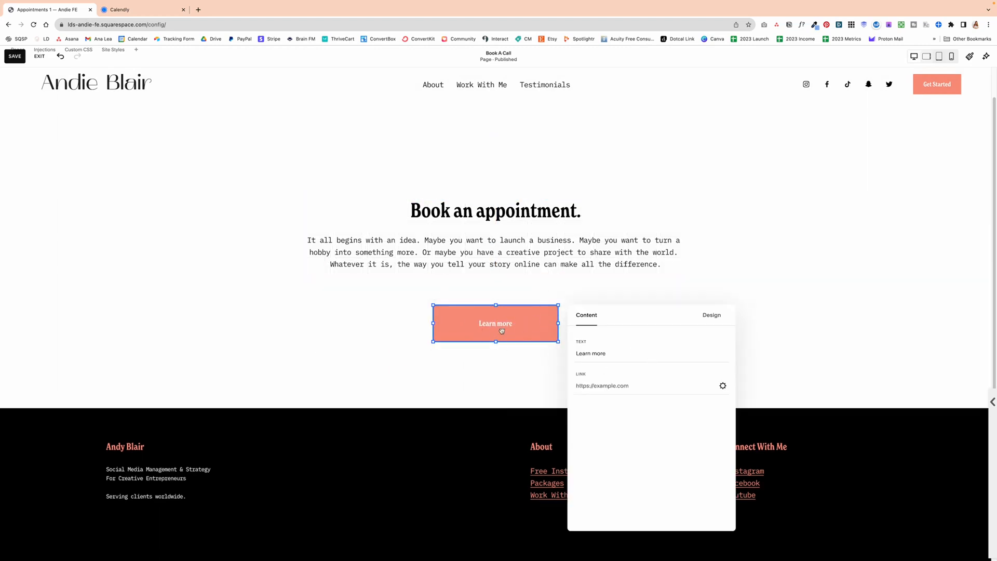
pyautogui.moveTo(619, 355); pyautogui.dragTo(571, 355)
pyautogui.write('BOOK AN APPOINTMENT')
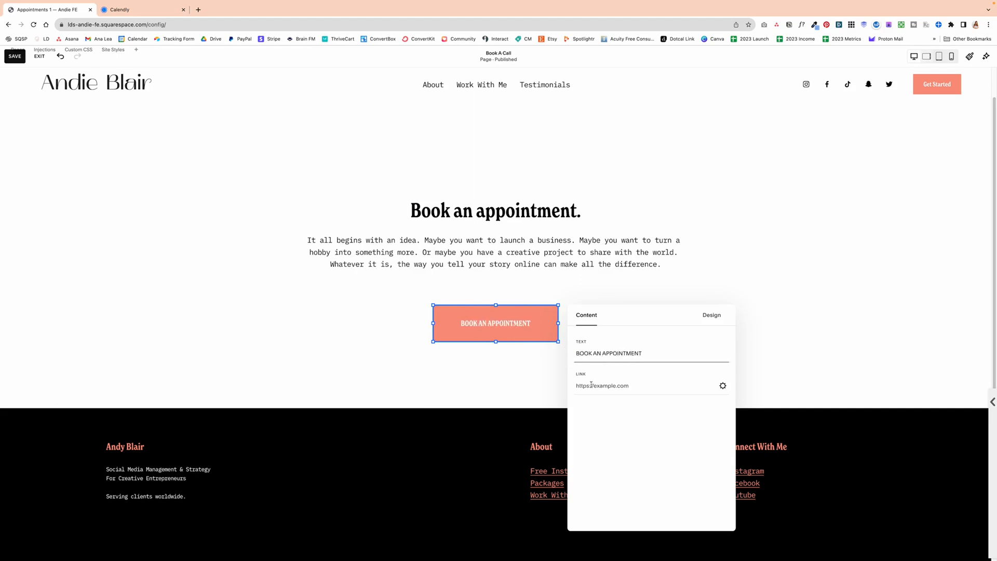
pyautogui.click(593, 387)
pyautogui.click(147, 10)
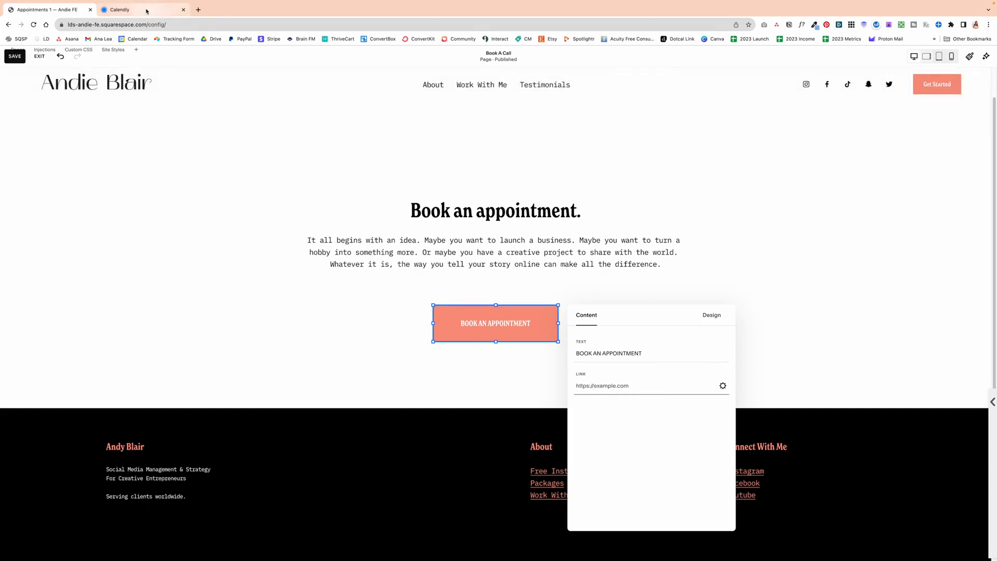
pyautogui.click(633, 80)
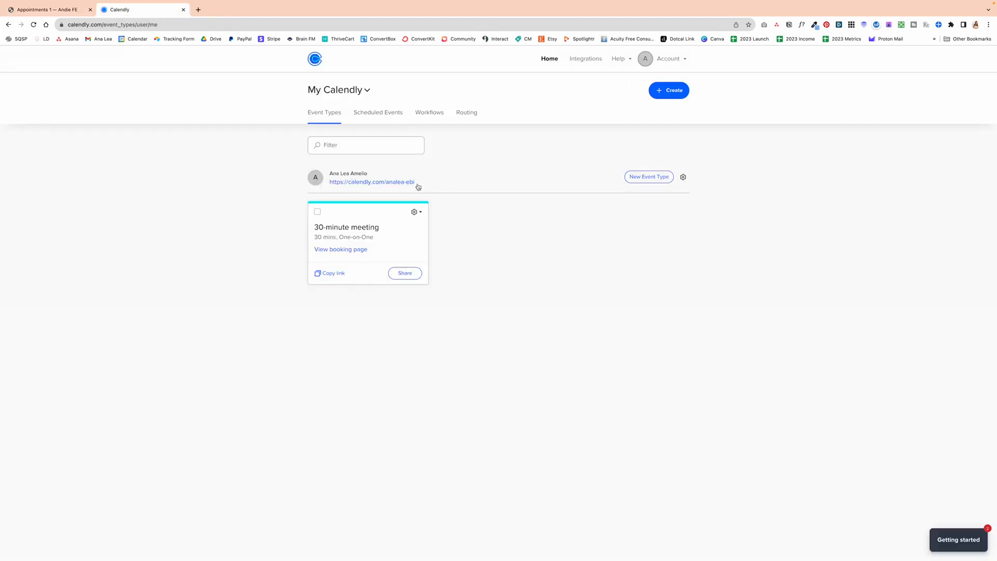
pyautogui.click(330, 273)
pyautogui.click(55, 11)
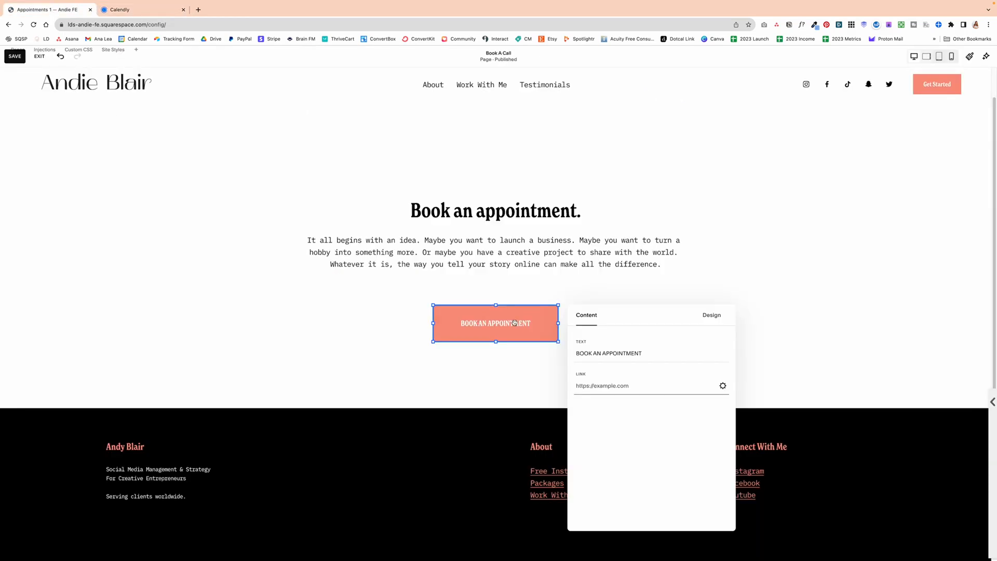
pyautogui.press('super+v')
# Step: Close the button settings, save the page and exit editing
pyautogui.click(782, 319)
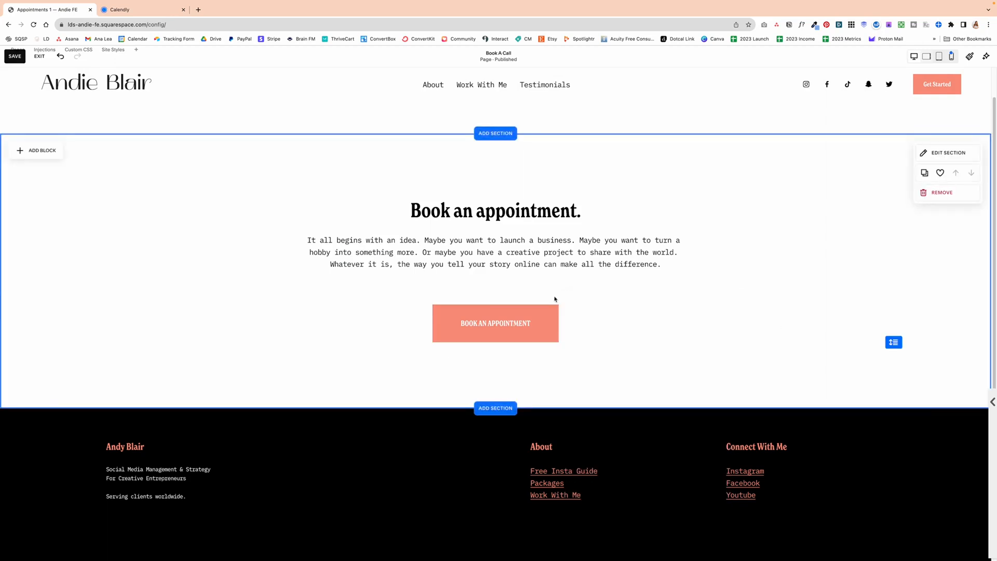
pyautogui.click(15, 56)
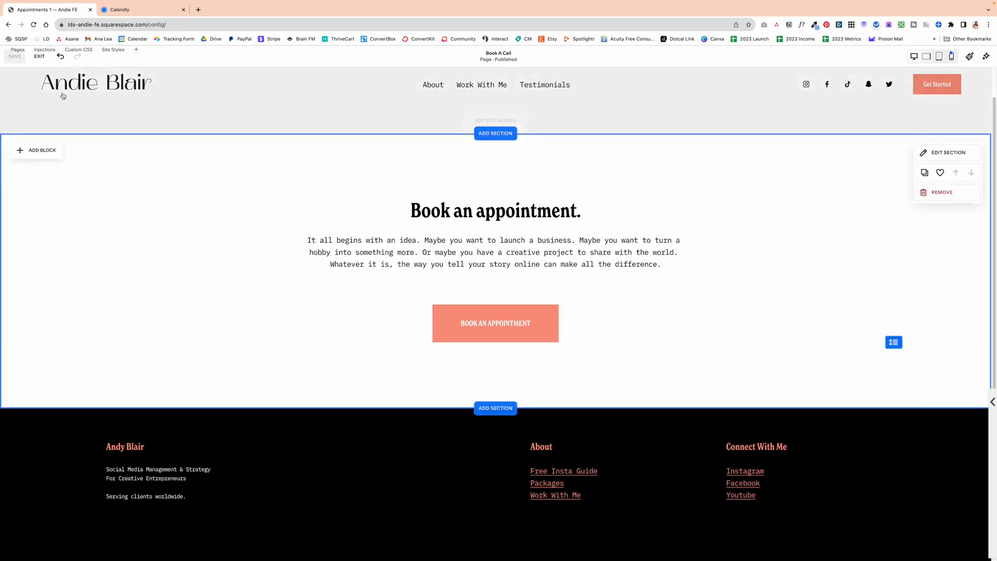
pyautogui.click(39, 58)
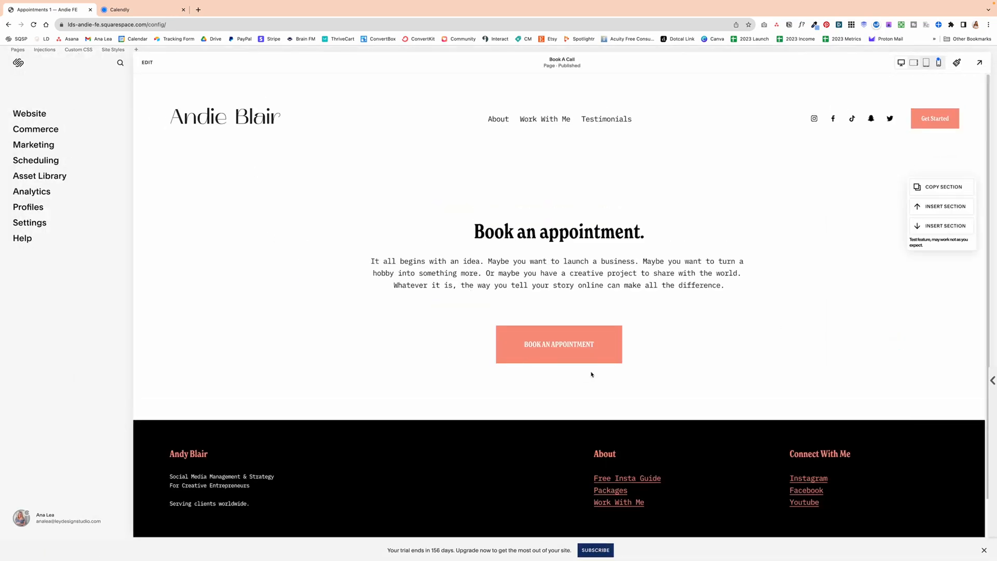
# Step: Check that BOOK AN APPOINTMENT opens Calendly's 30-minute booking page, then resume editing Book A Call
pyautogui.click(574, 352)
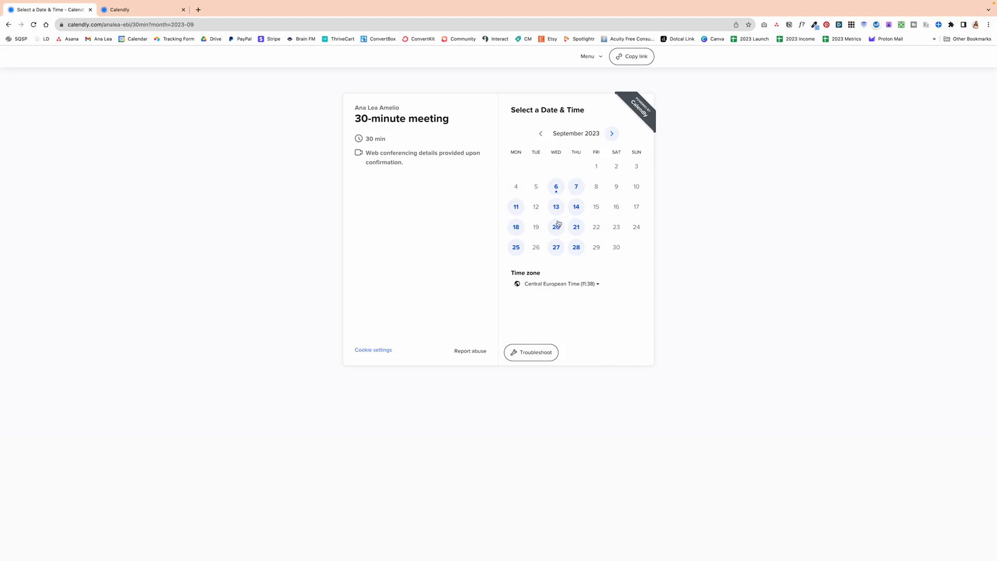
pyautogui.click(8, 25)
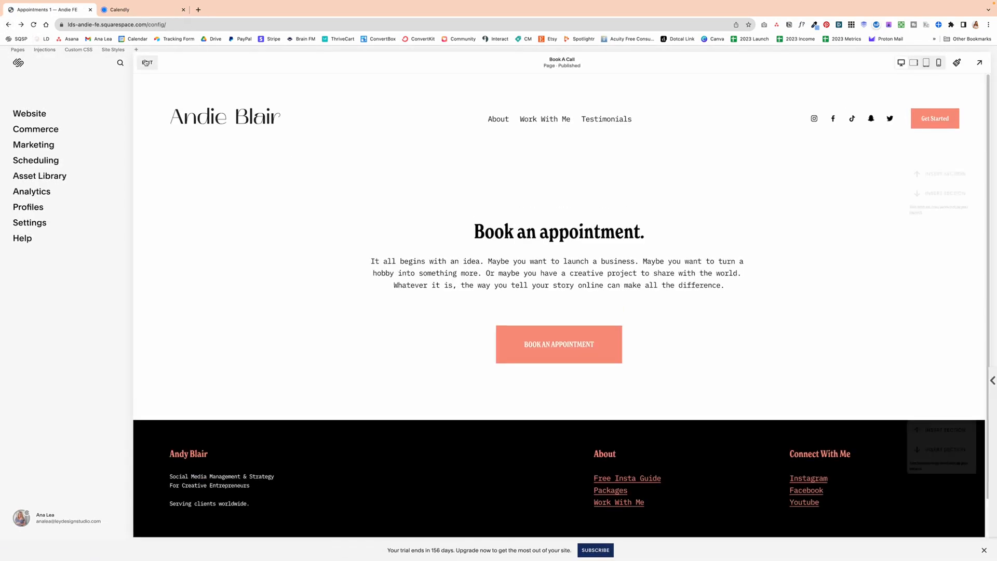
pyautogui.click(146, 63)
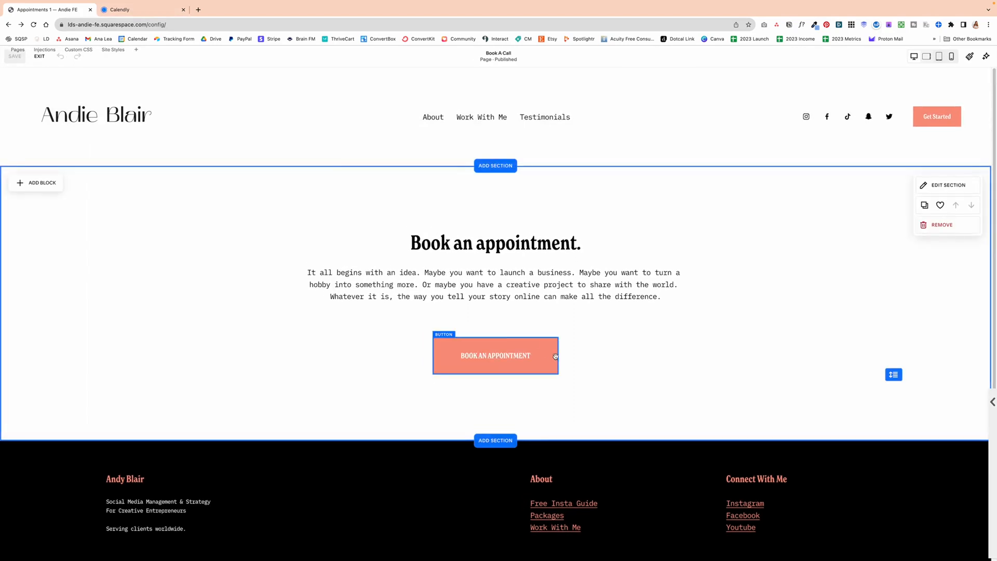
# Step: Remove the BOOK AN APPOINTMENT button and add a Code block found by searching 'code'
pyautogui.click(556, 356)
pyautogui.click(513, 320)
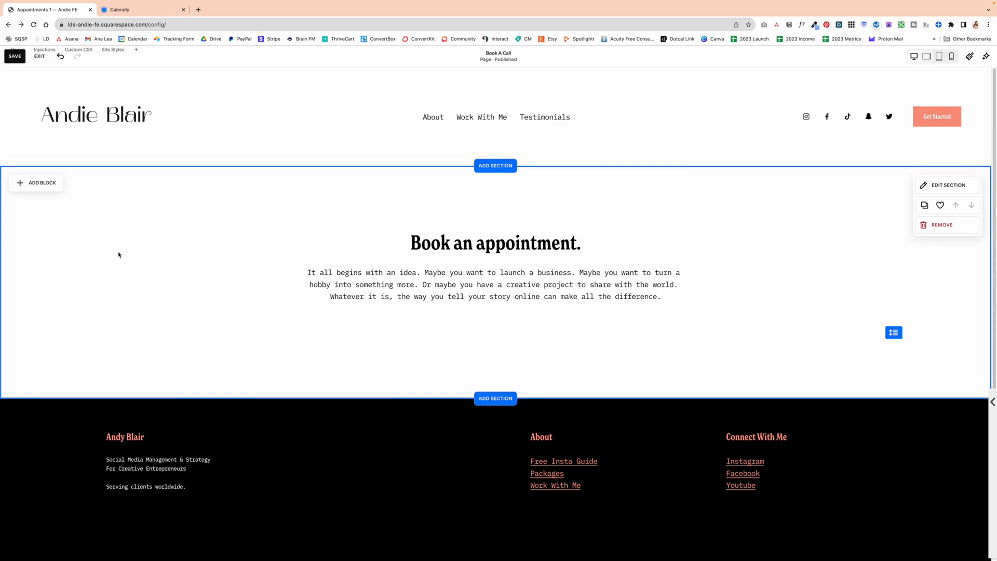
pyautogui.click(40, 186)
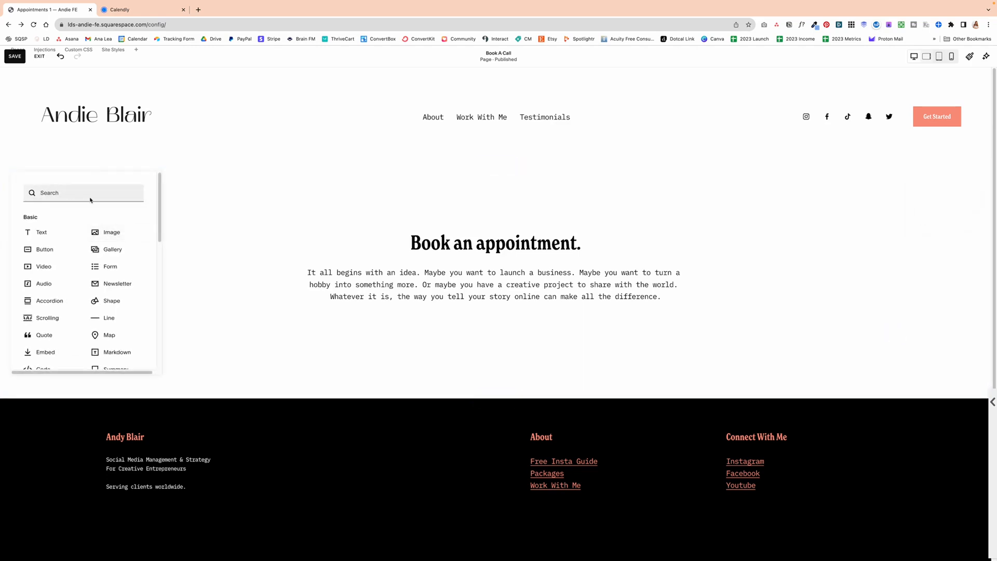
pyautogui.write('code')
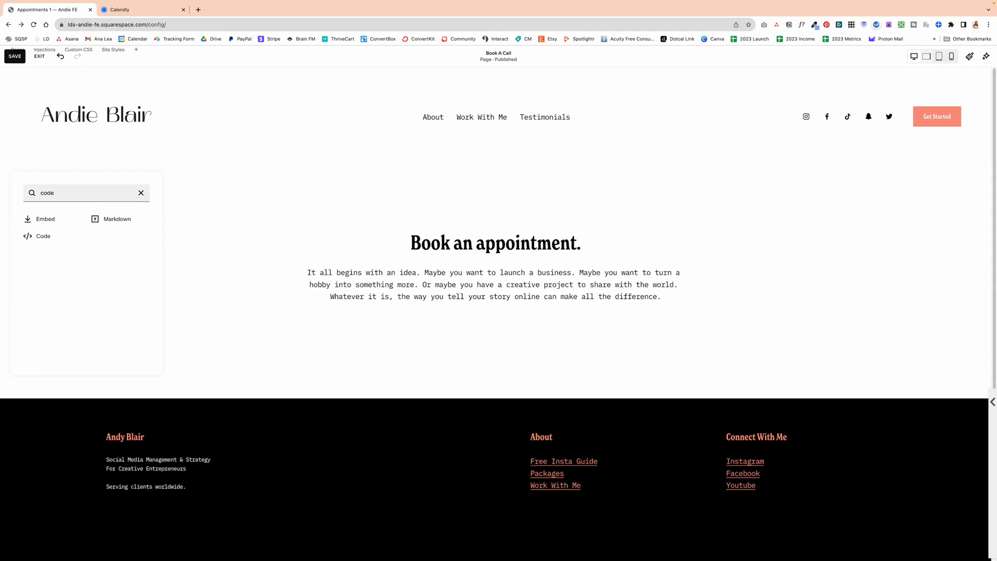
pyautogui.click(44, 237)
# Step: Place the code block under the intro text, widen it both ways, and clear the Hello, World! sample
pyautogui.moveTo(223, 248); pyautogui.dragTo(506, 329)
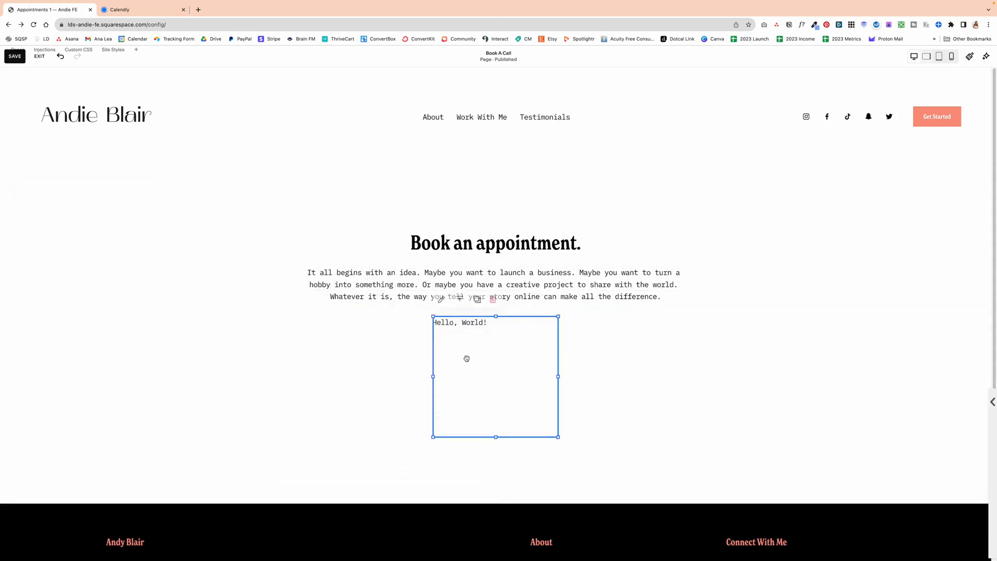
pyautogui.moveTo(434, 376); pyautogui.dragTo(335, 376)
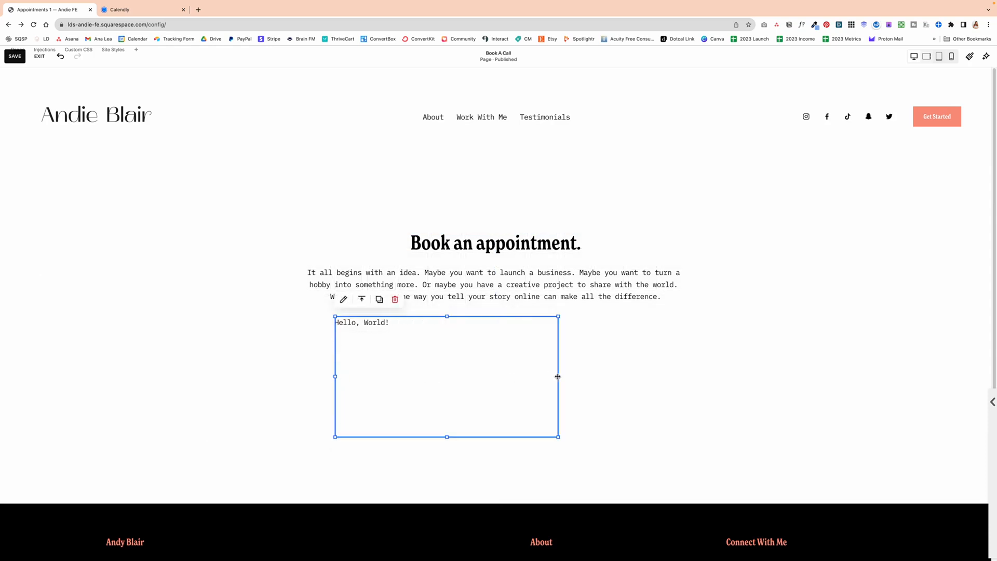
pyautogui.moveTo(557, 376); pyautogui.dragTo(656, 376)
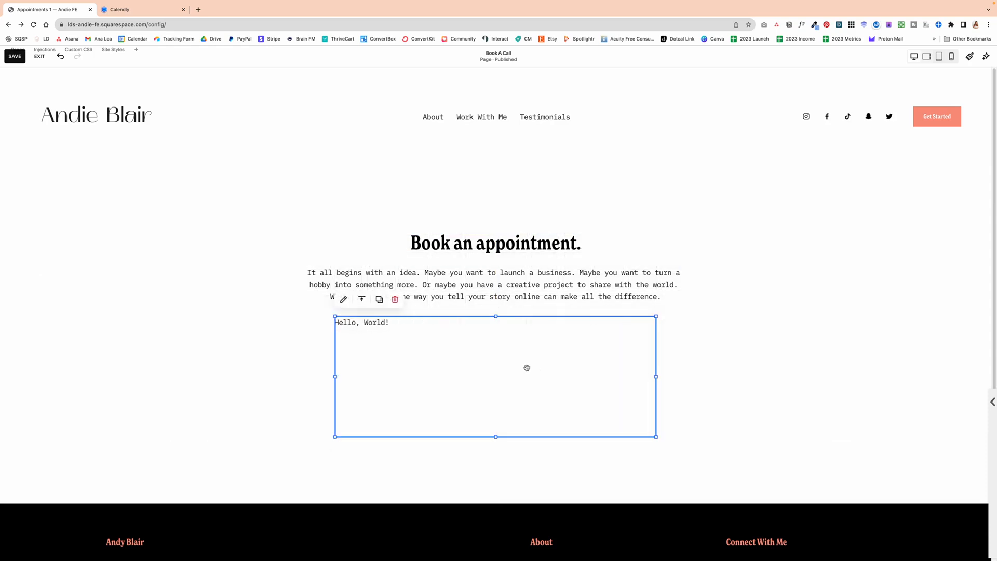
pyautogui.click(343, 299)
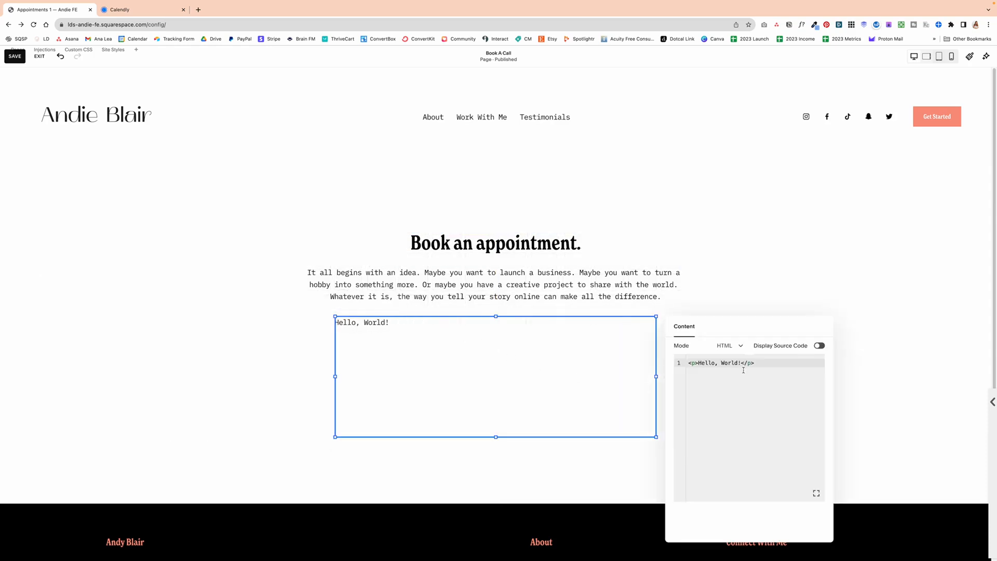
pyautogui.moveTo(758, 364); pyautogui.dragTo(685, 362)
pyautogui.press('BackSpace')
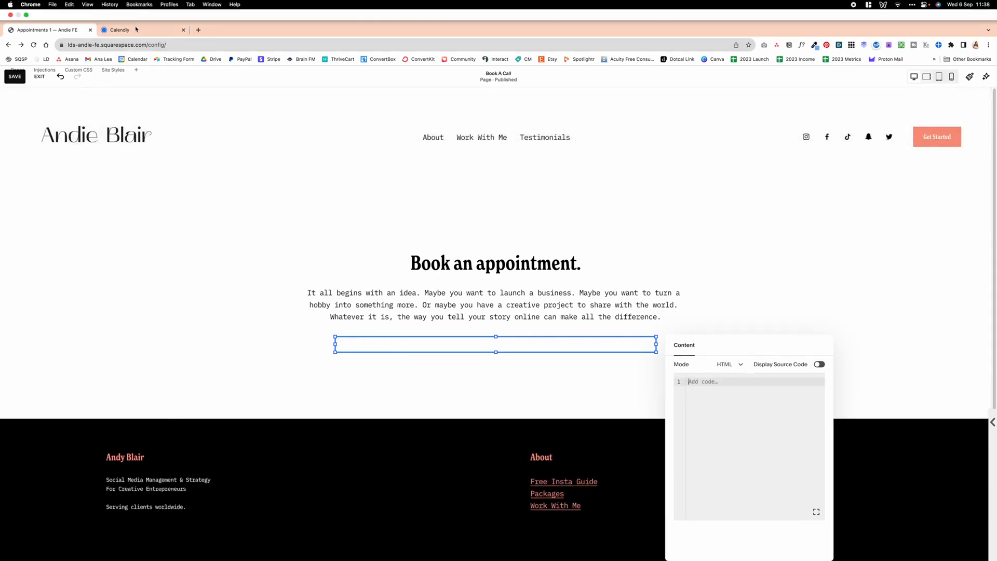
# Step: Copy the 30-minute meeting's Inline Embed code from Calendly's Add to website options
pyautogui.click(136, 29)
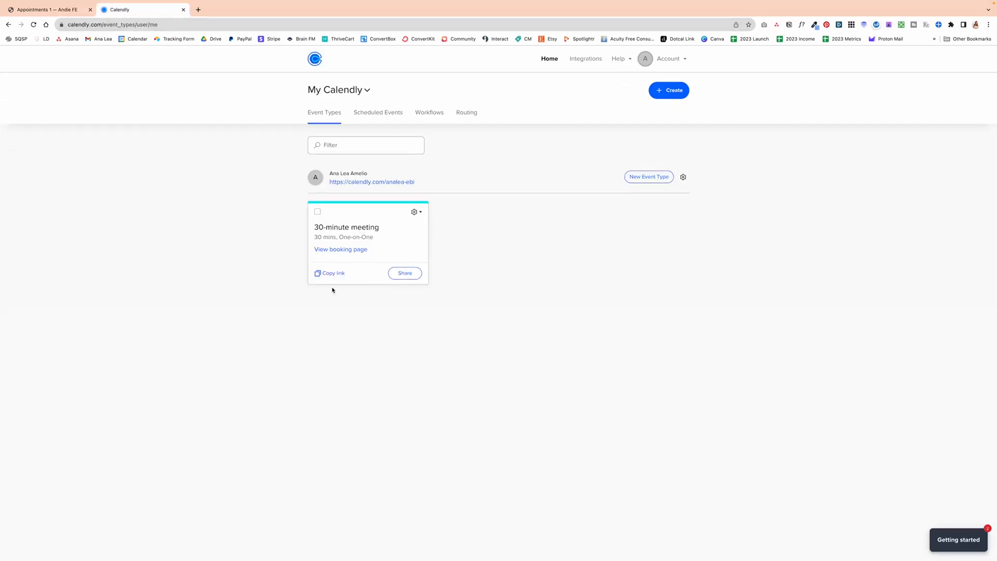
pyautogui.click(403, 272)
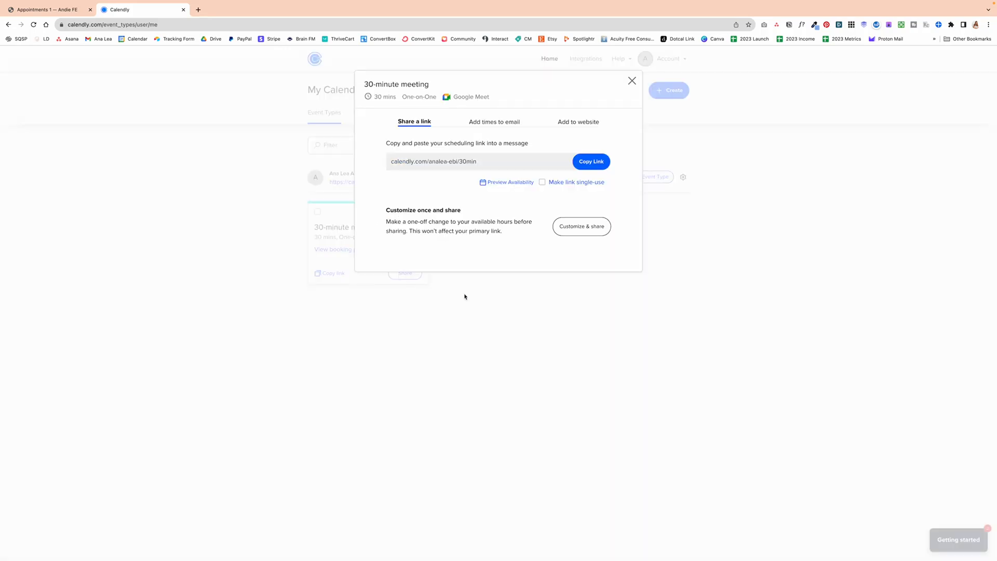
pyautogui.click(583, 125)
pyautogui.click(538, 179)
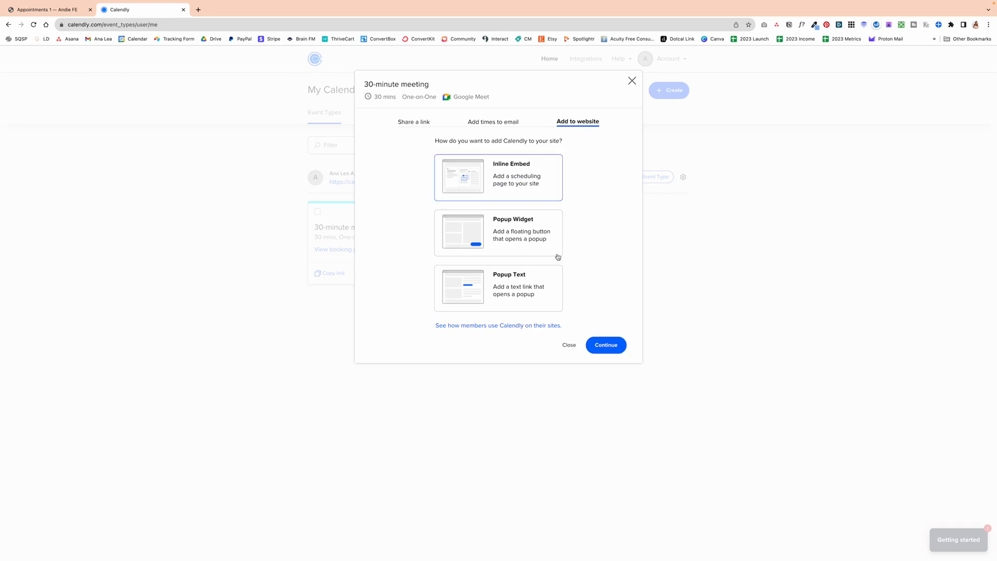
pyautogui.click(605, 346)
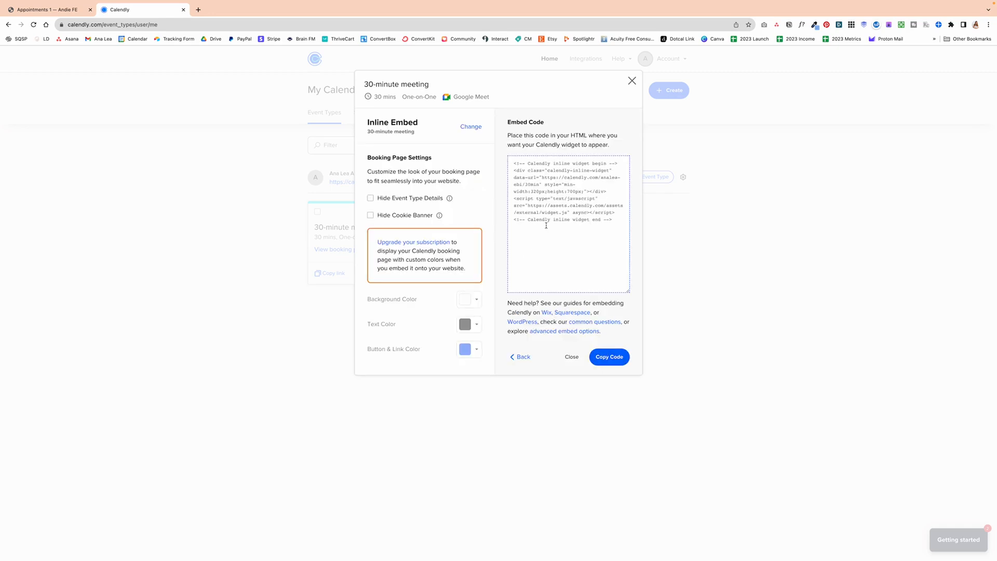
pyautogui.moveTo(515, 162); pyautogui.dragTo(617, 225)
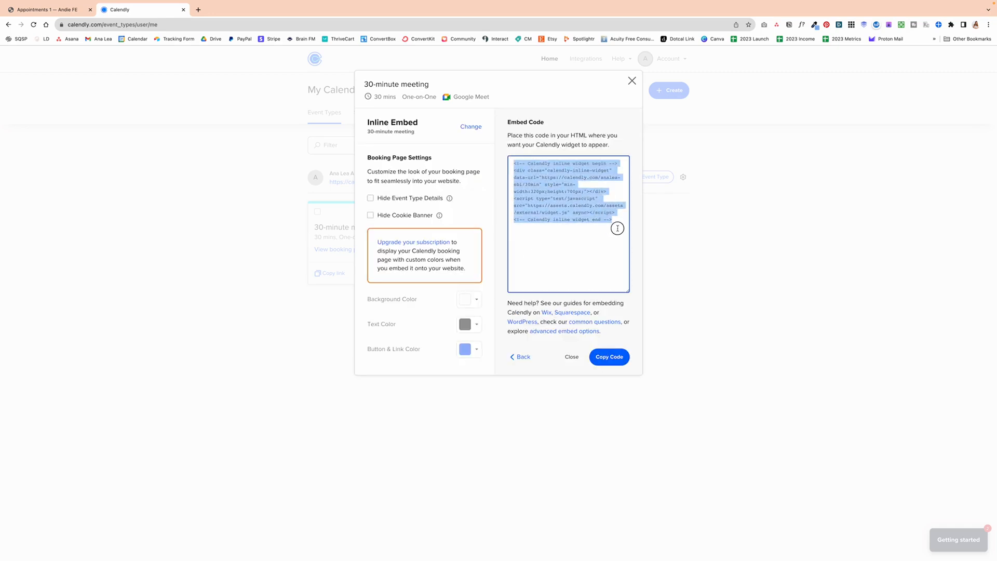
pyautogui.click(615, 358)
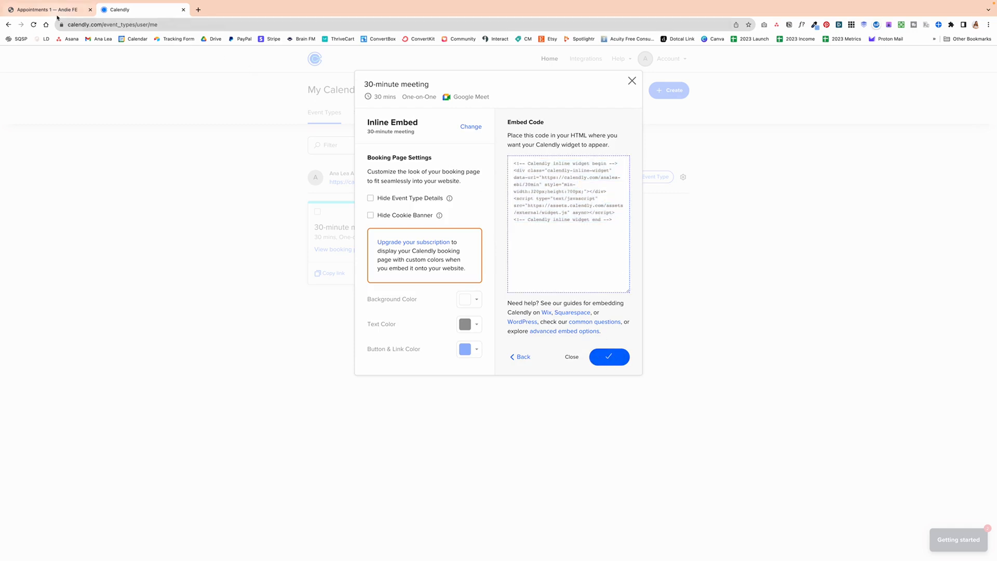
pyautogui.click(46, 9)
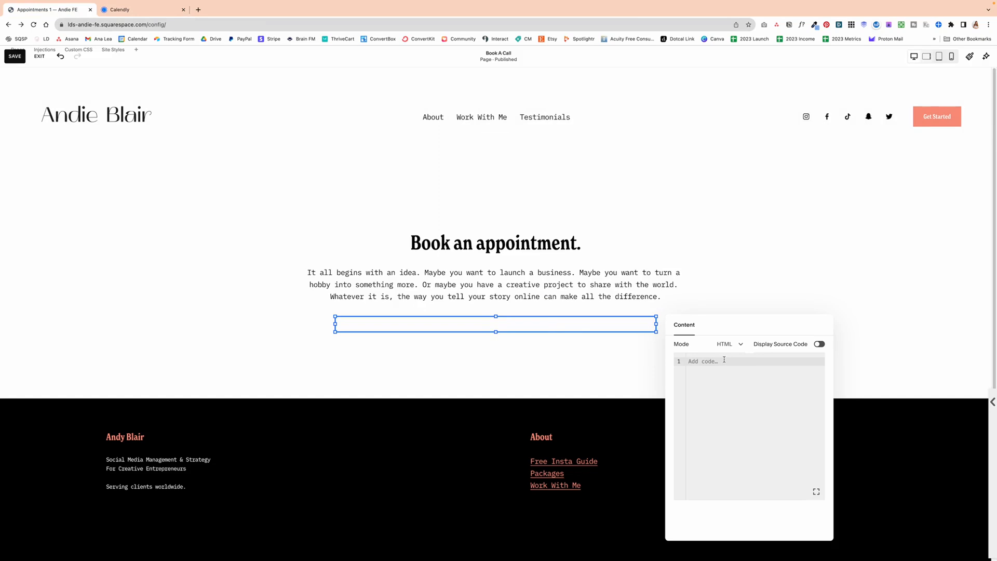
# Step: Paste the Calendly embed code into the code block, then save the page and exit the editor
pyautogui.press('super+v')
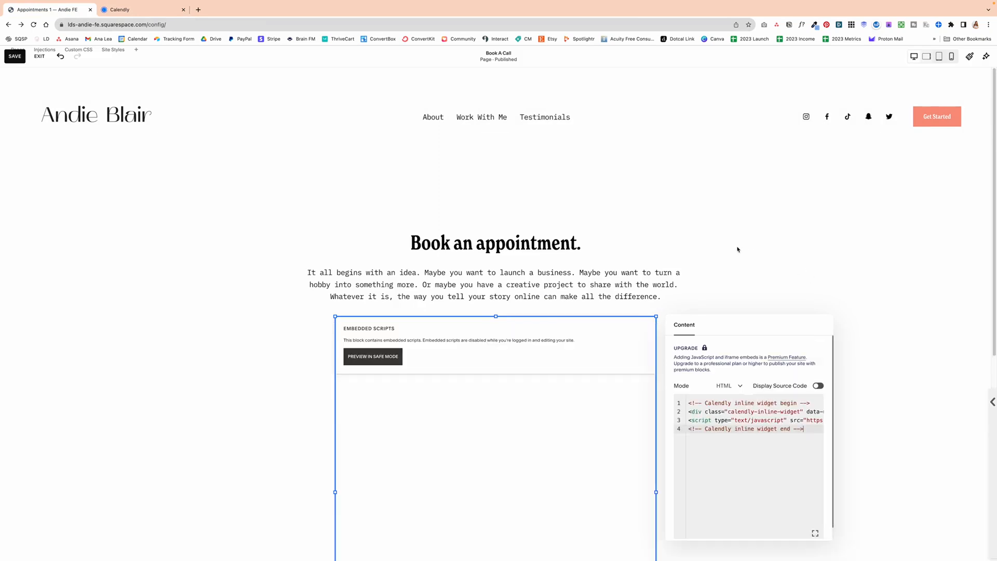
pyautogui.click(737, 246)
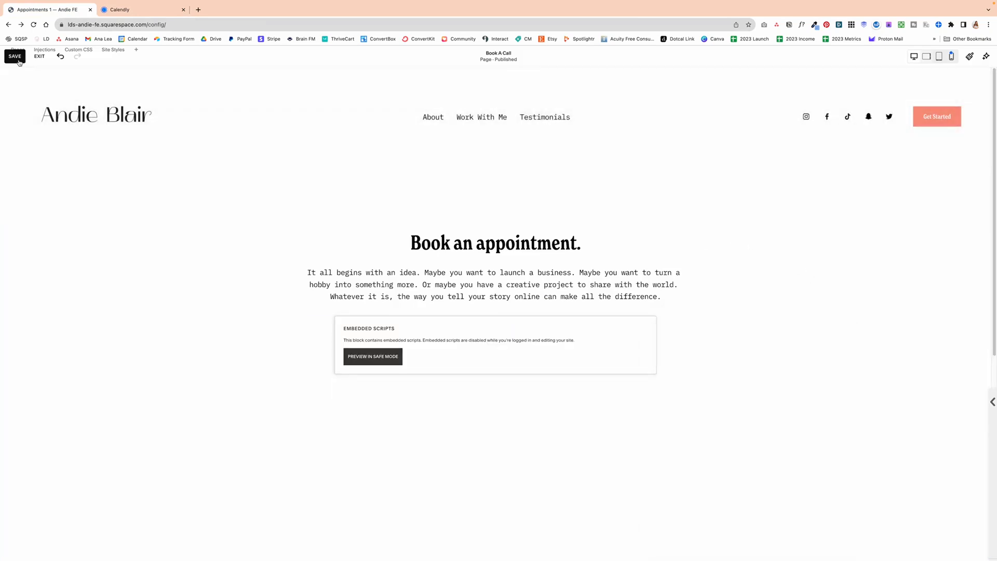
pyautogui.click(17, 57)
pyautogui.click(39, 58)
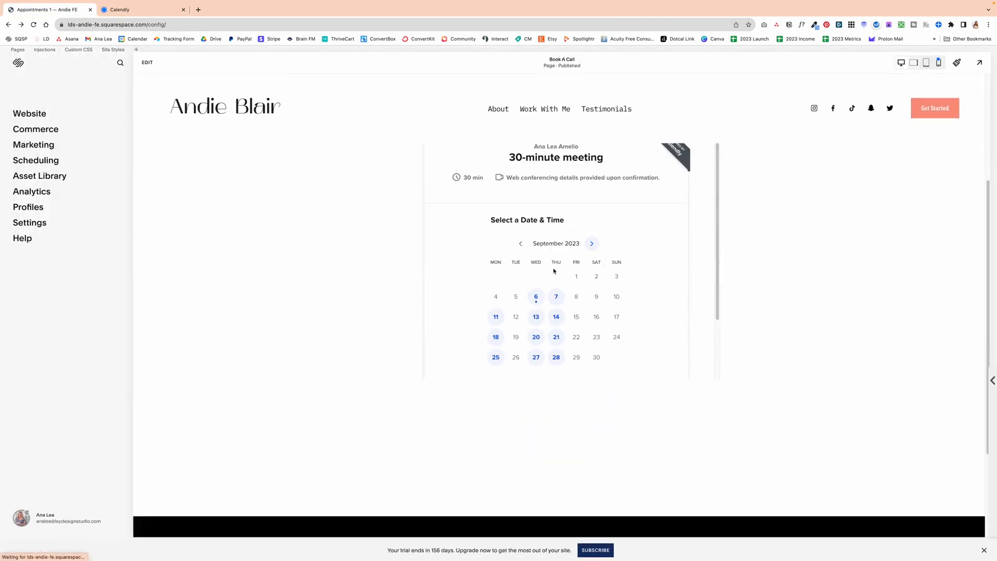
# Step: Pick September 6 in the embedded Calendly calendar and view the page full screen
pyautogui.scroll(-3, 604, 294)
pyautogui.scroll(3, 573, 246)
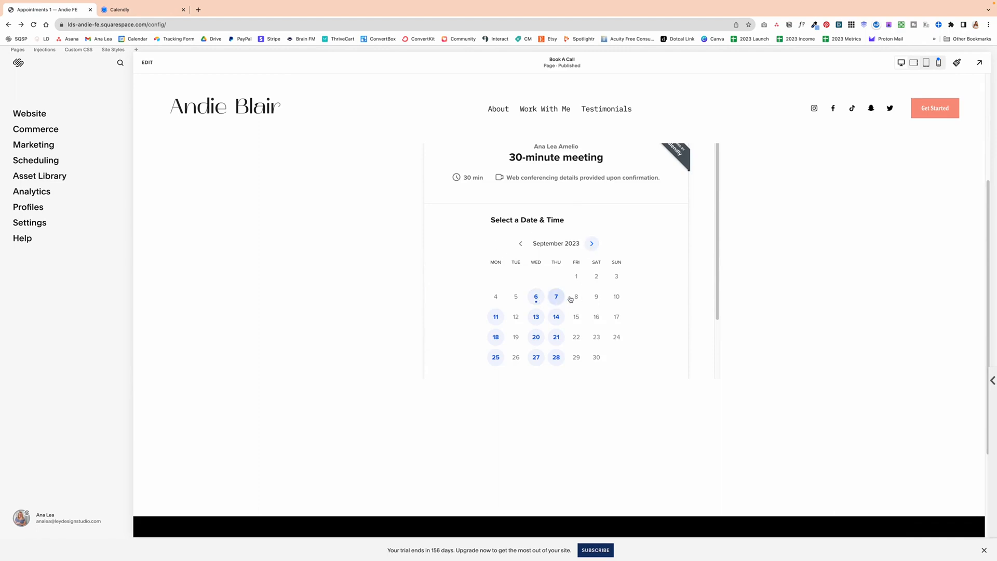
pyautogui.scroll(-3, 641, 276)
pyautogui.scroll(3, 641, 276)
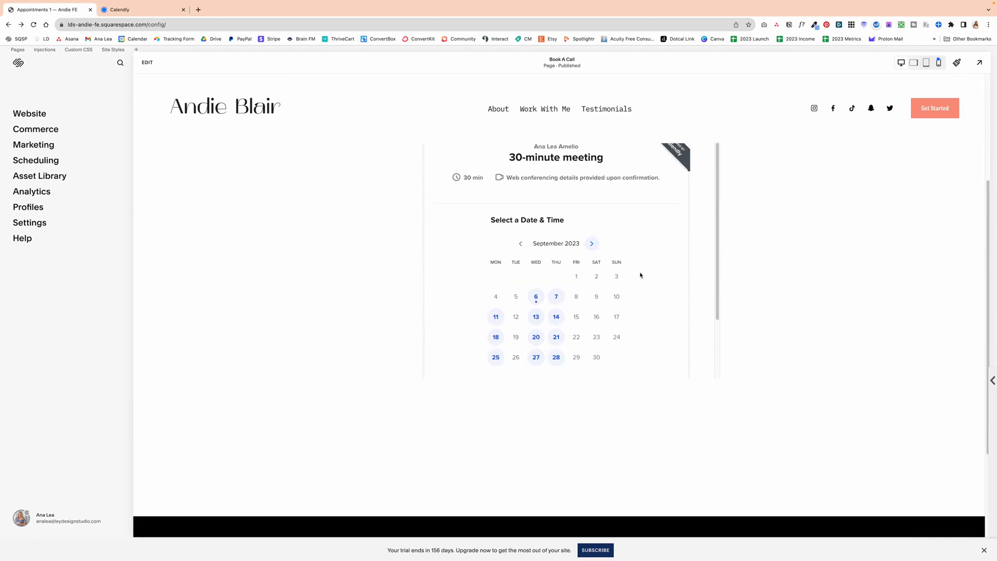
pyautogui.click(536, 297)
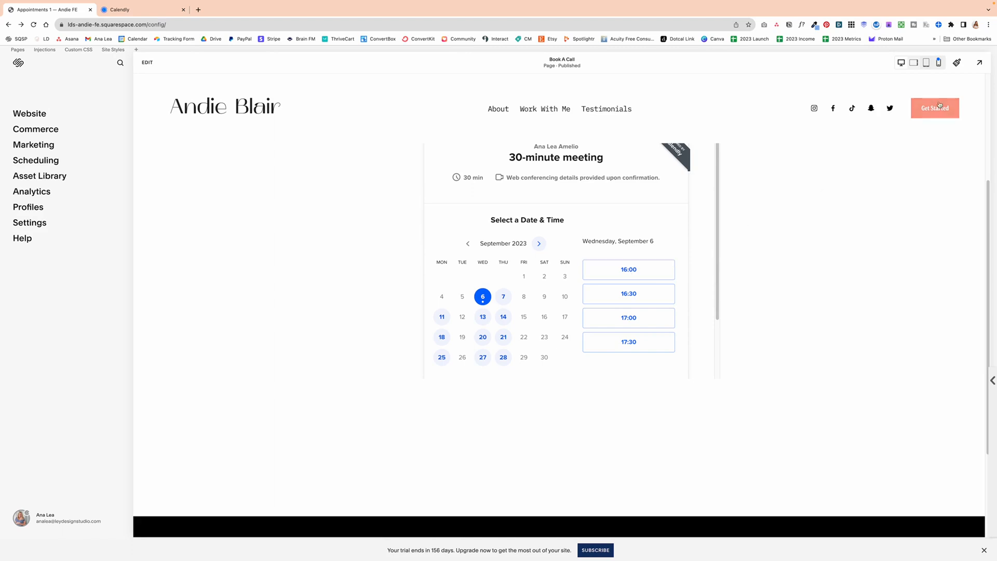
pyautogui.click(979, 63)
# Step: Try the 16:00 slot through to the details form, return to time selection, and exit preview
pyautogui.click(563, 256)
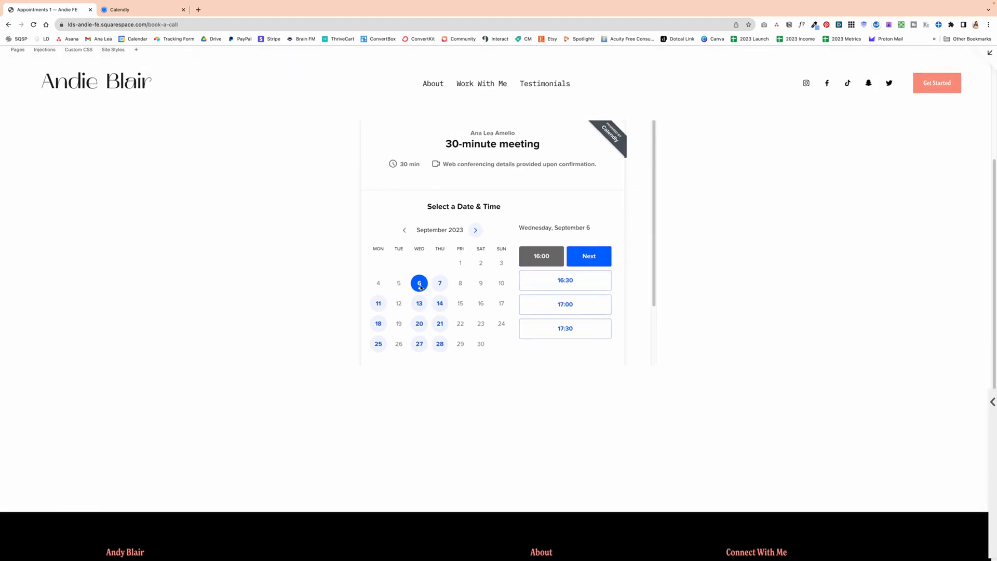
pyautogui.click(573, 258)
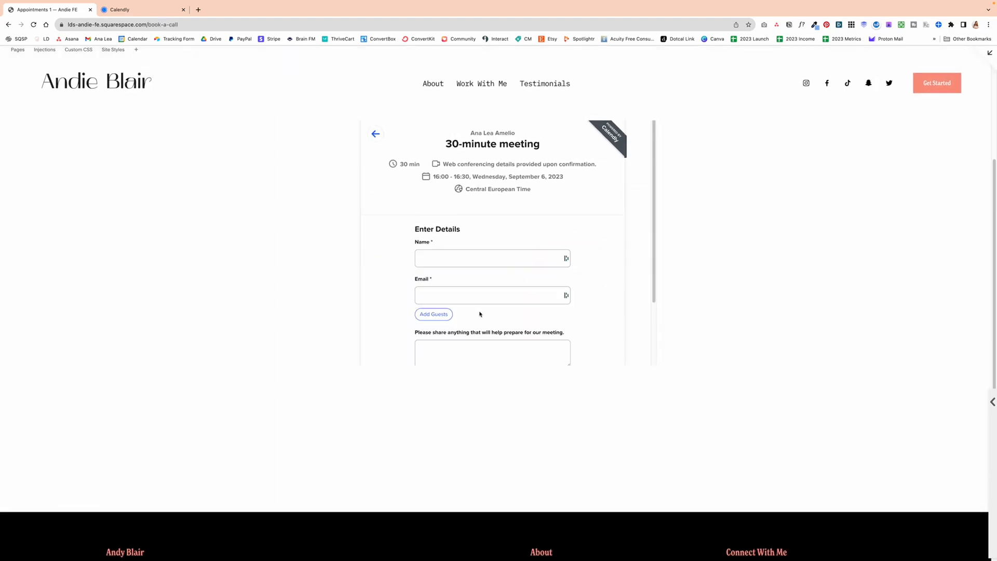
pyautogui.scroll(-3, 503, 242)
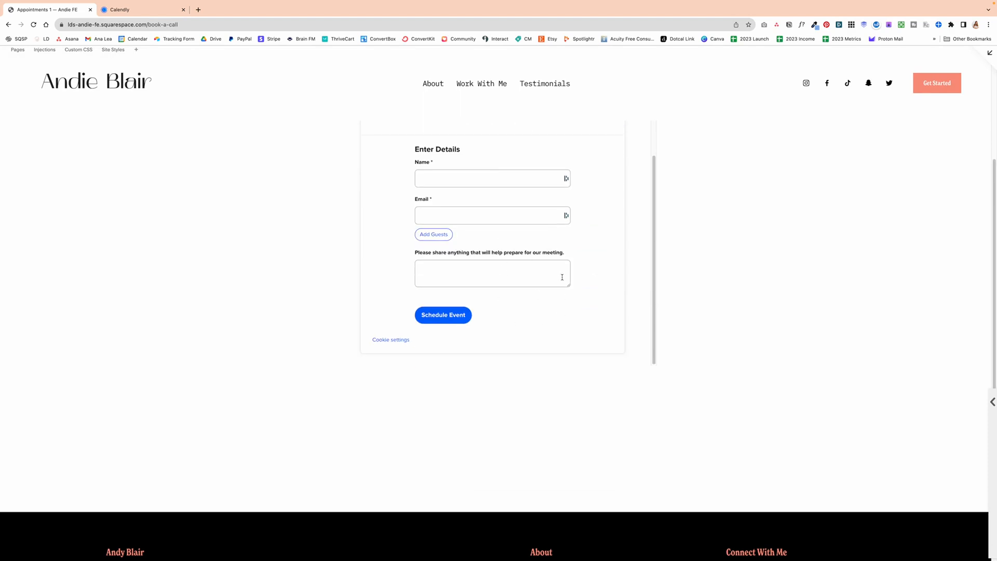
pyautogui.scroll(3, 562, 277)
pyautogui.scroll(-2, 490, 256)
pyautogui.scroll(1, 561, 294)
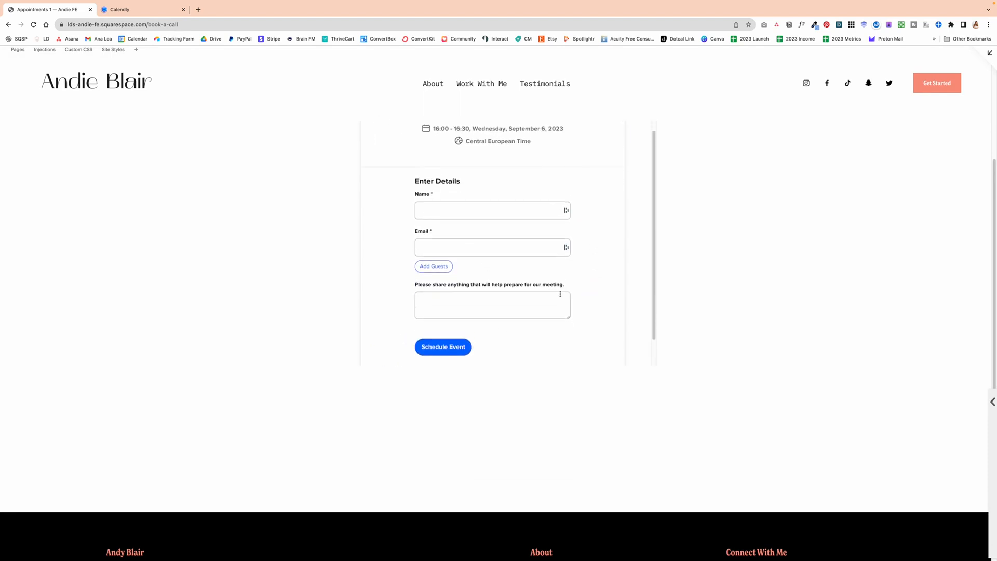
pyautogui.scroll(2, 560, 294)
pyautogui.click(376, 135)
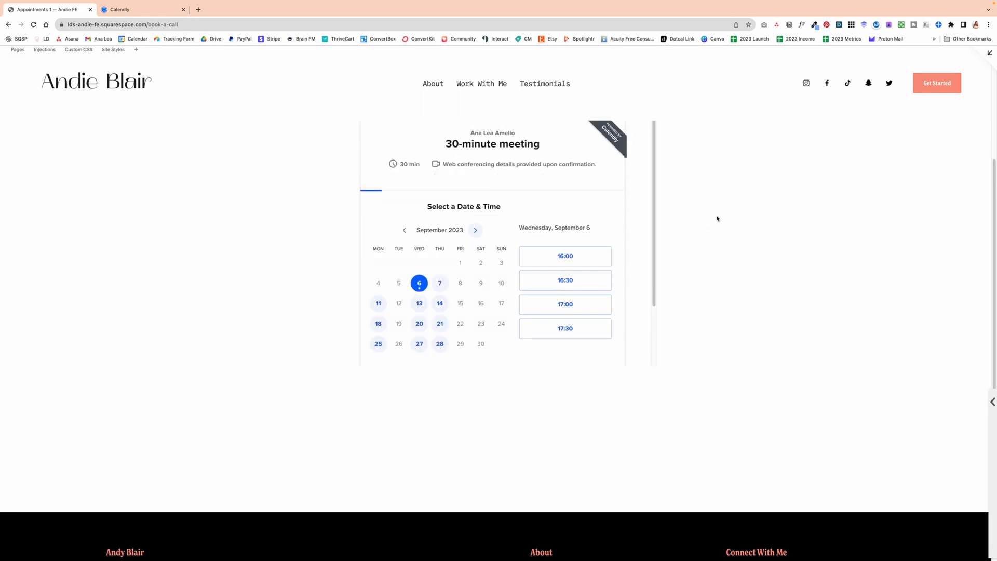
pyautogui.press('Escape')
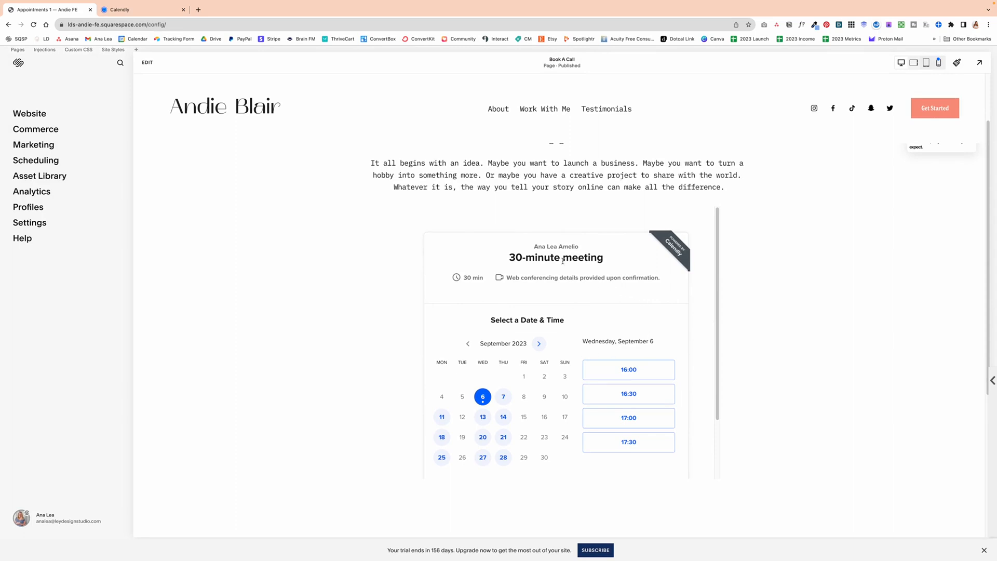
# Step: Close Calendly's Inline Embed code window on the Event Types page
pyautogui.click(139, 9)
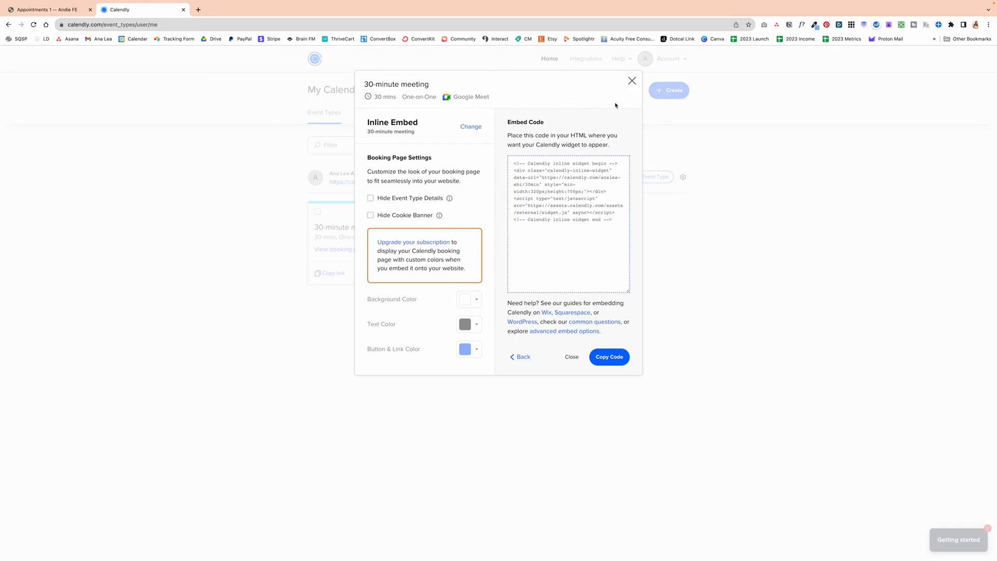
pyautogui.click(632, 81)
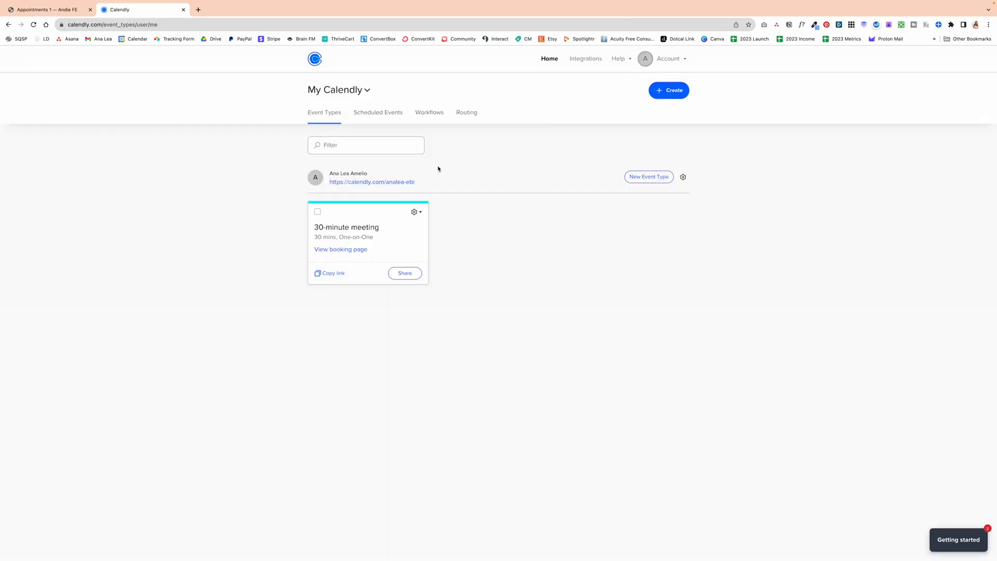